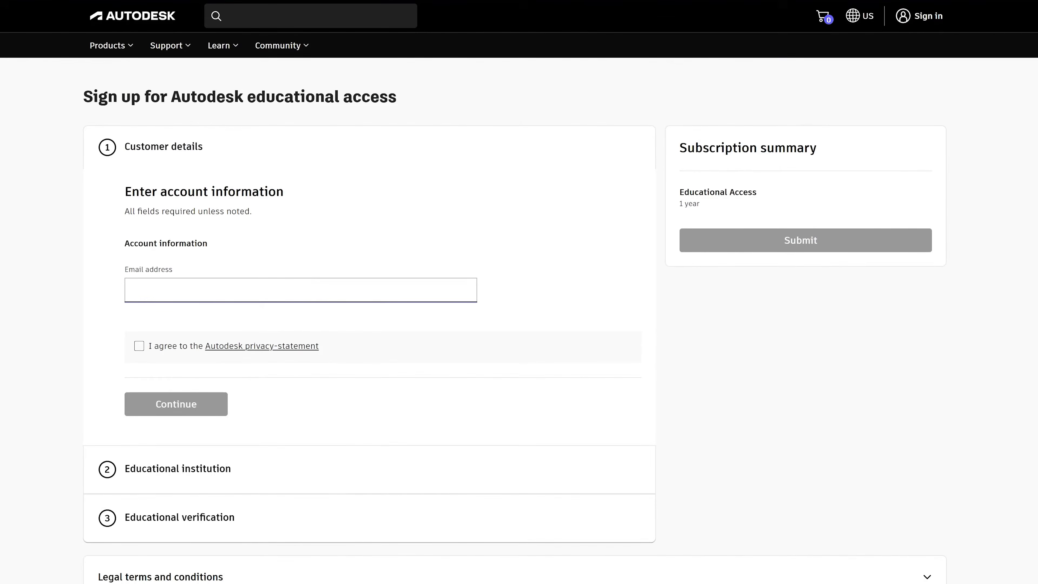
Step: Enter the account's e-mail address, agree to the Autodesk privacy statement and continue the educational sign-up
left_click(301, 290)
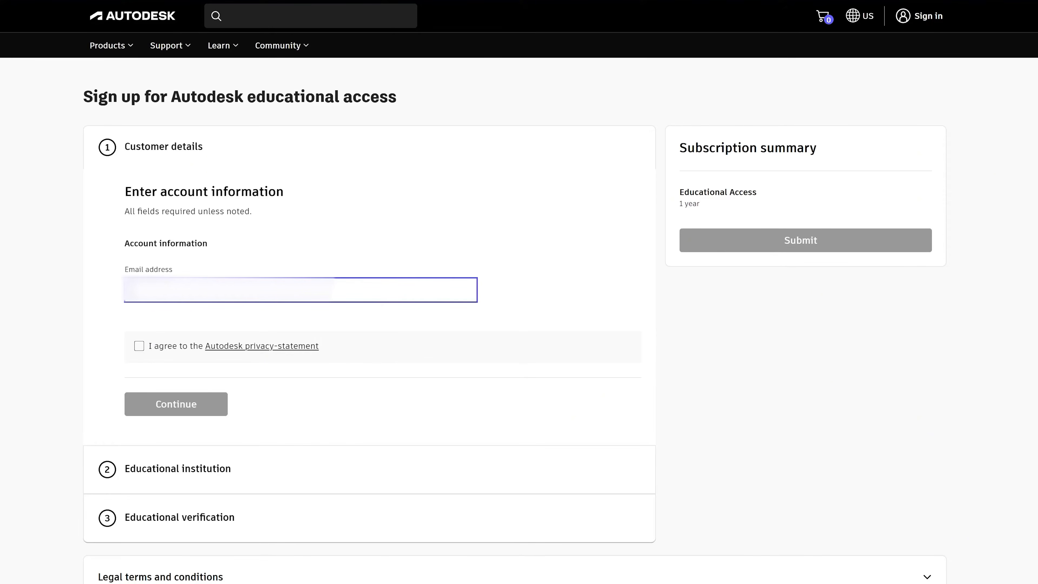
type("•••••")
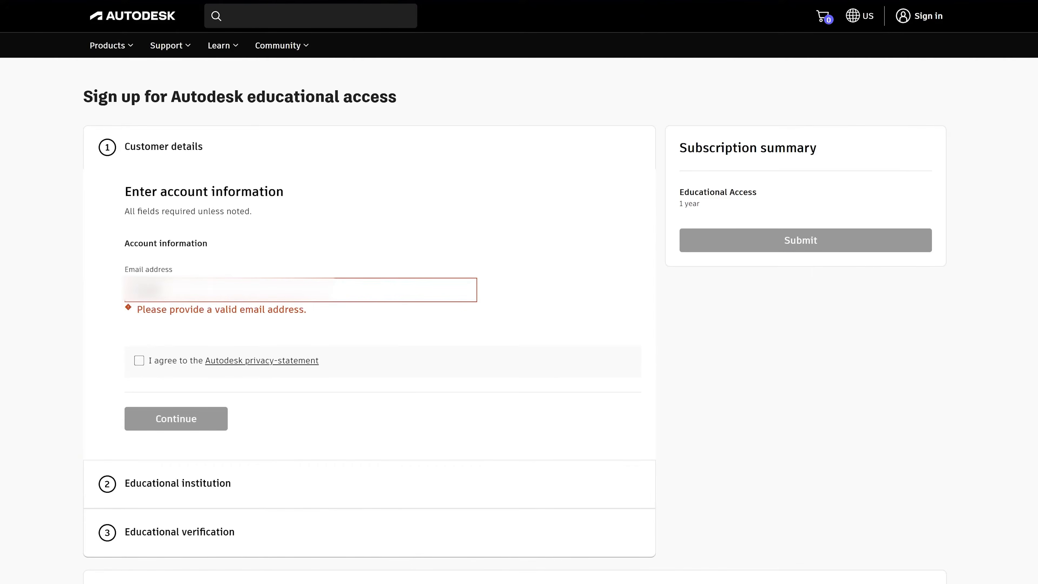
type("•••")
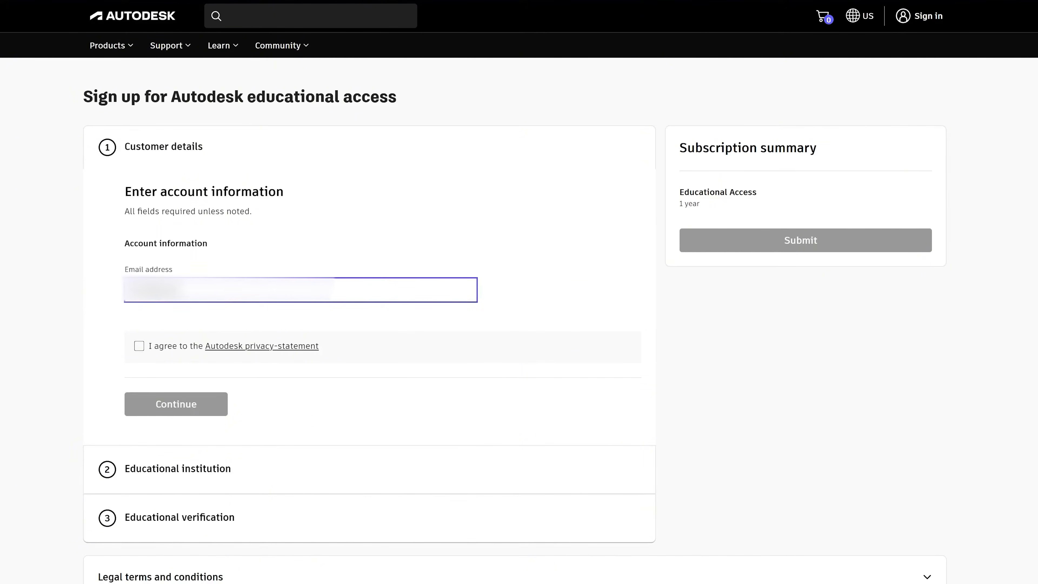
key("Tab")
key("space")
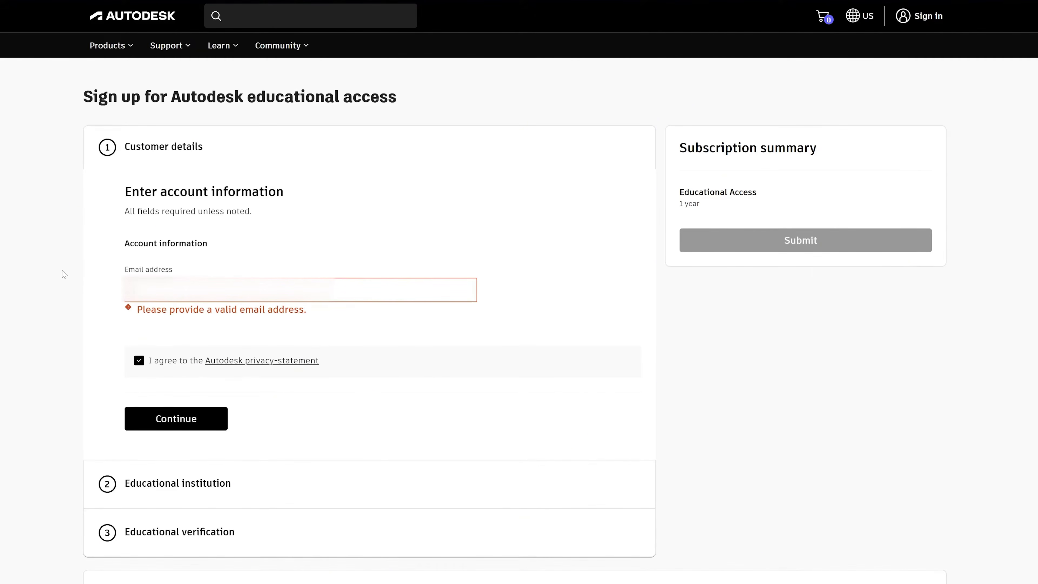
type("••••")
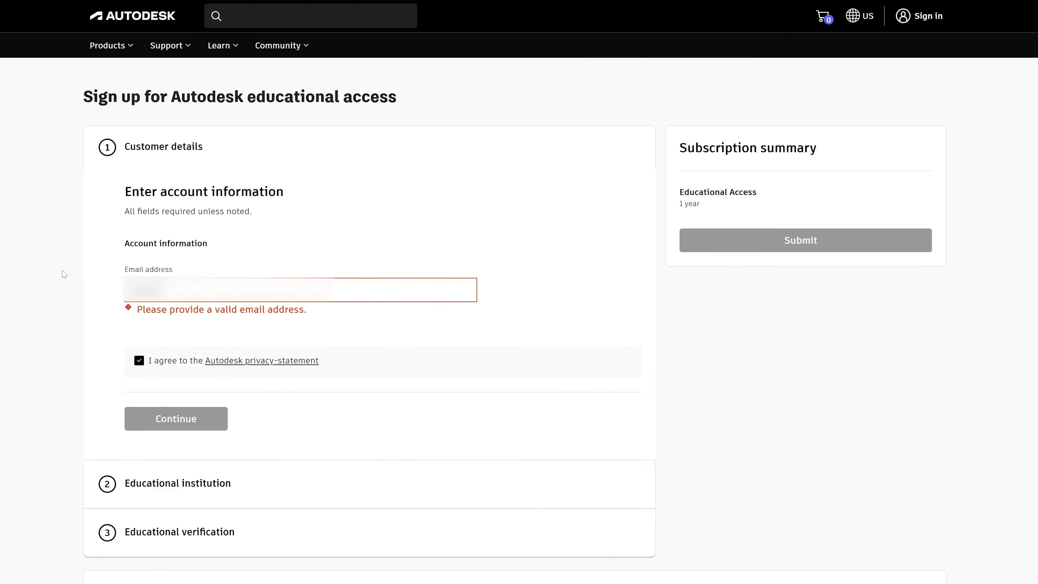
type("••")
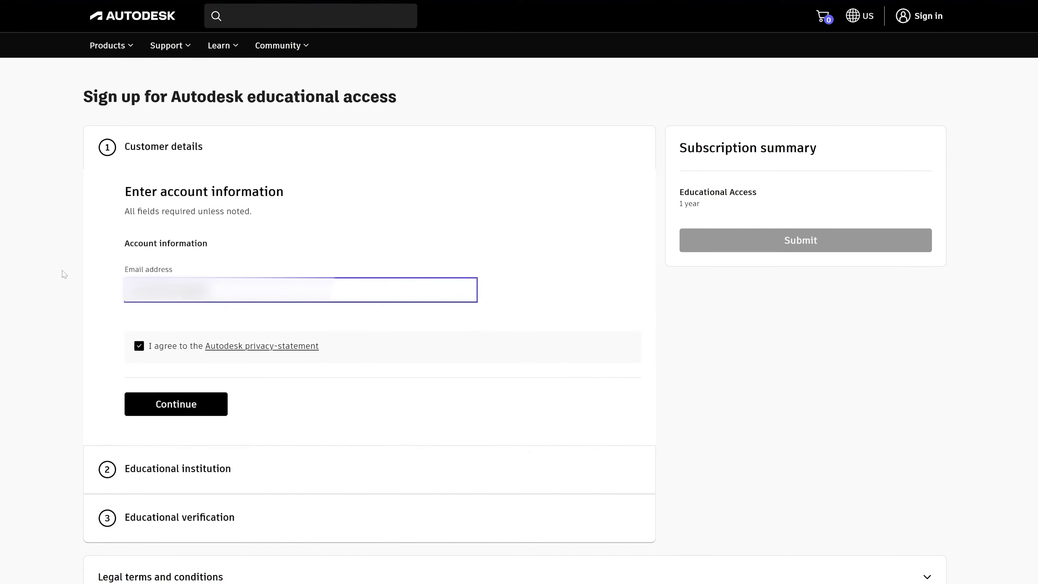
type("••")
left_click(180, 404)
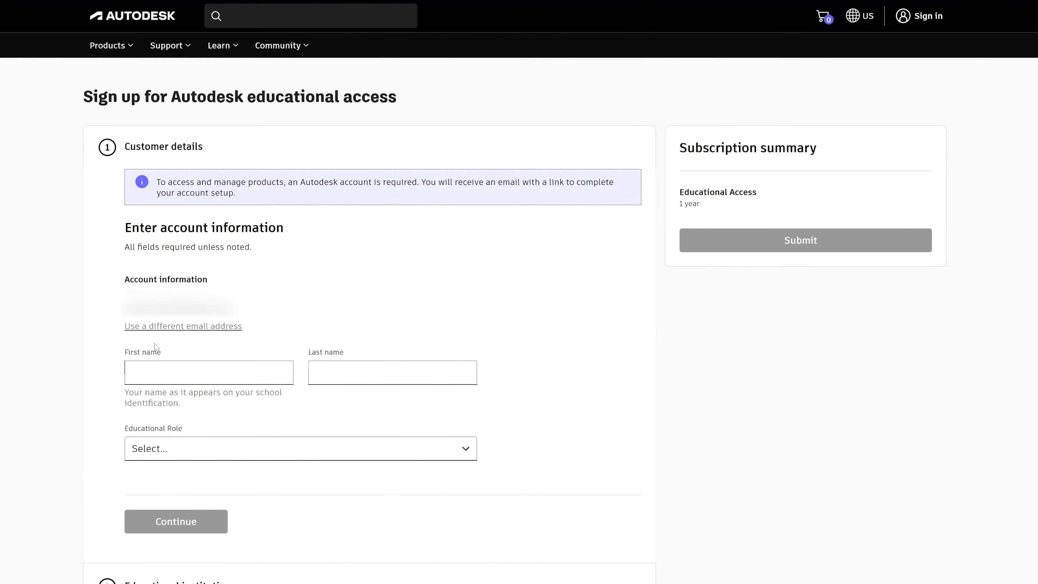
Step: Fill in the customer's first and last name, set the educational role to Educator and continue
scroll(204, 286, "down", 4)
left_click(205, 214)
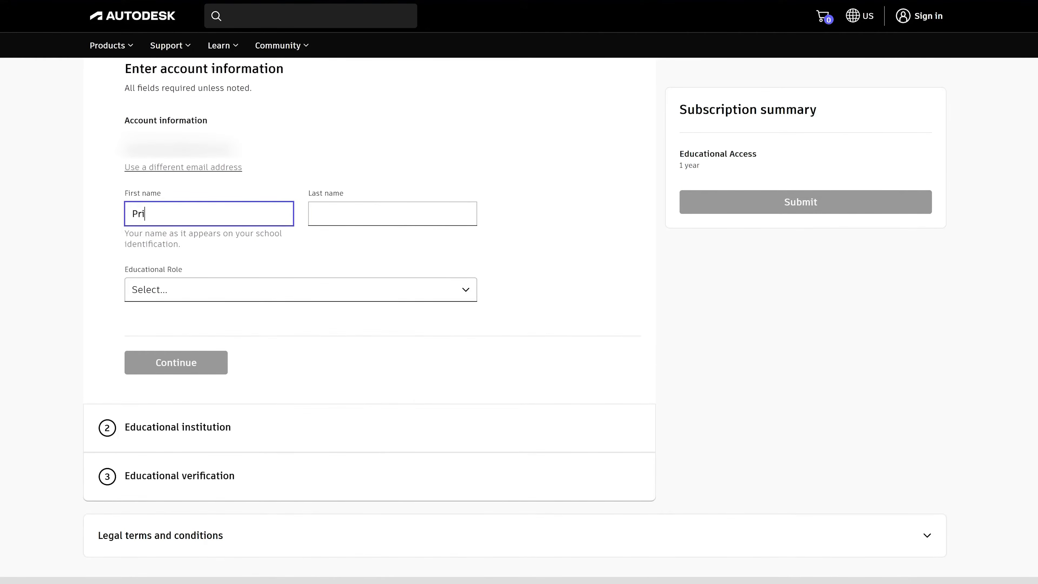
type("Pritajm")
key("BackSpace")
key("BackSpace")
type("m")
key("Tab")
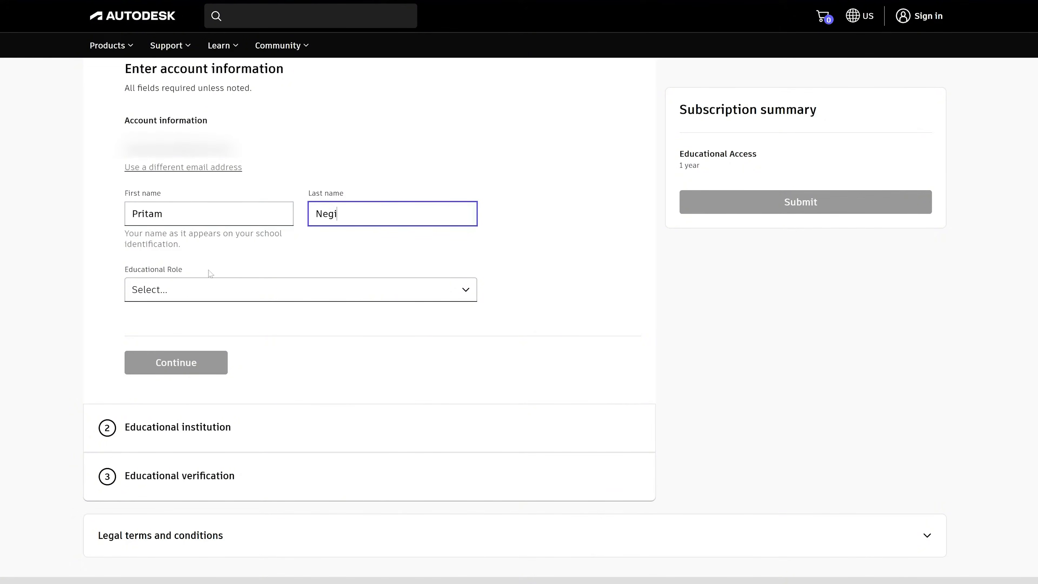
left_click(212, 292)
left_click(183, 370)
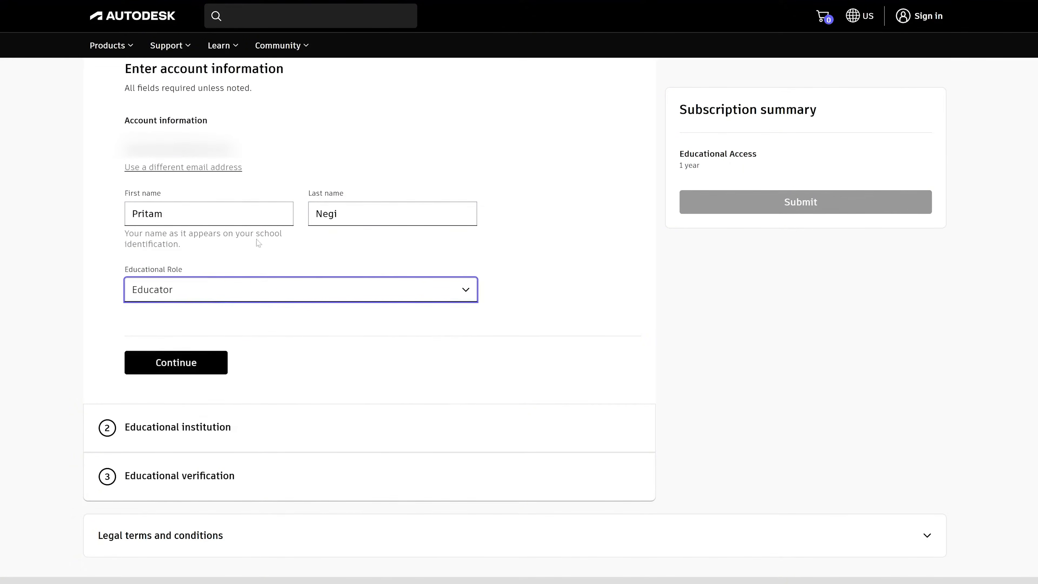
left_click(205, 359)
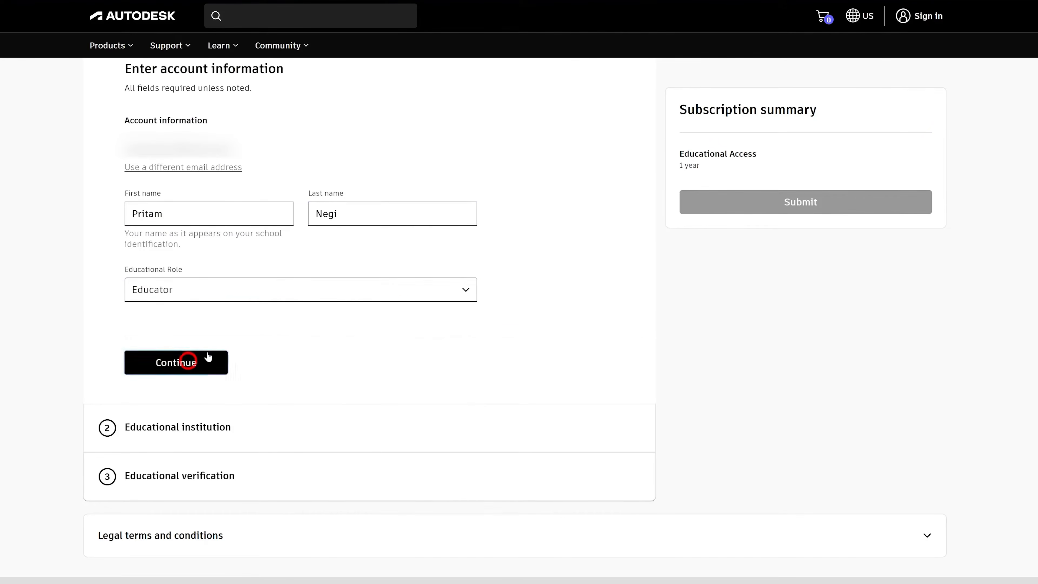
Step: Set the school's country to India and fill in its address from the matching address suggestion
left_click(219, 307)
scroll(239, 286, "up", 20)
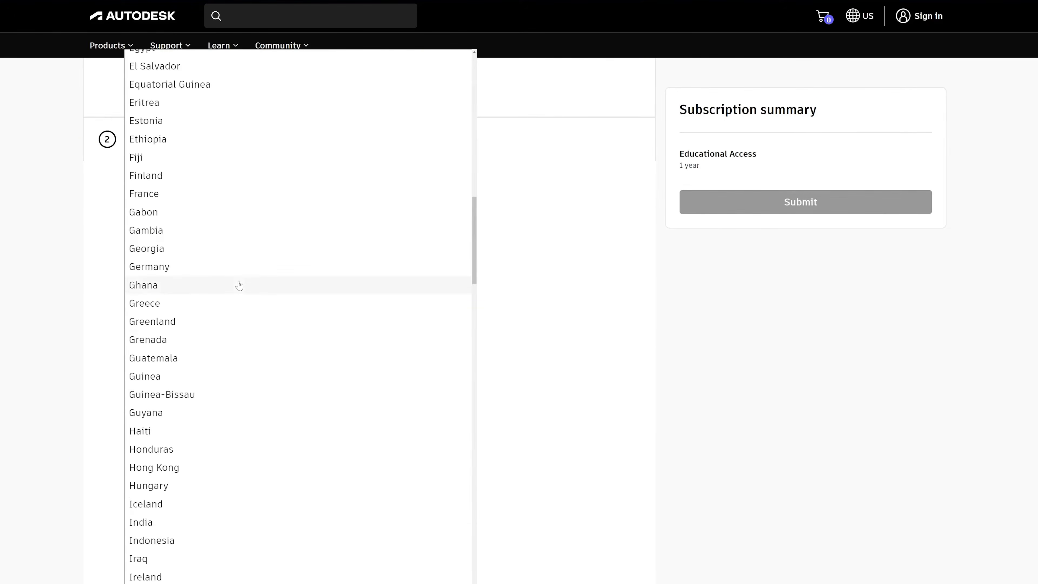
scroll(239, 285, "down", 3)
left_click(210, 375)
scroll(211, 375, "down", 3)
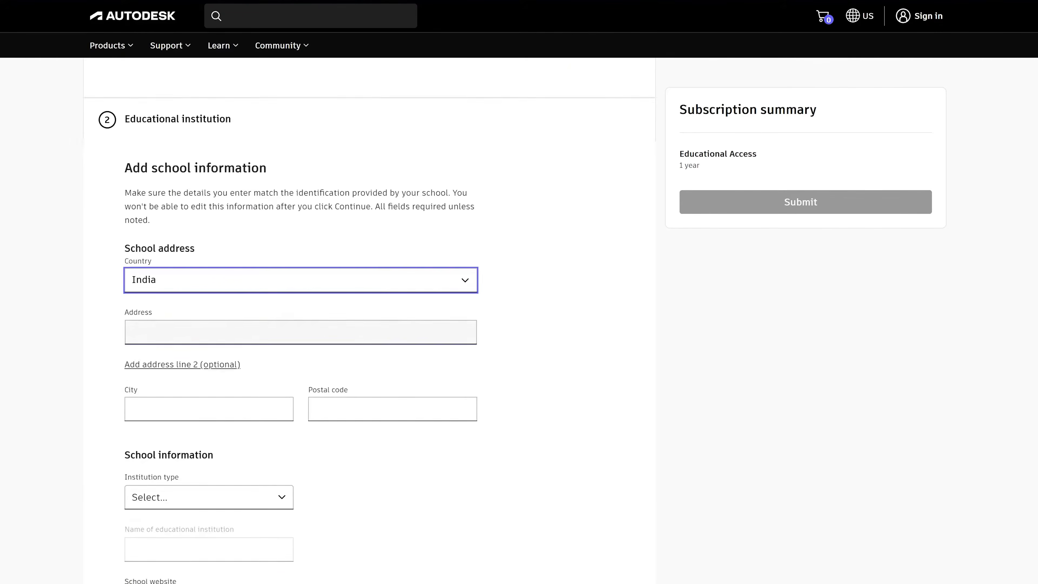
left_click(196, 256)
type("Clement t")
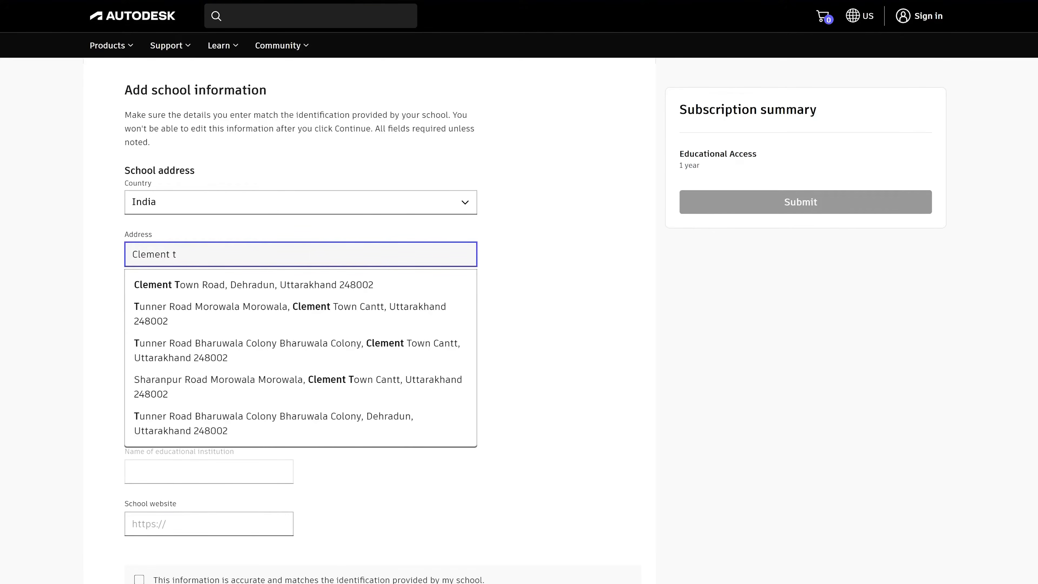
left_click(254, 285)
Step: Set the institution type to University/Post-Secondary and choose Graphic Era Hill University as the educational institution
left_click(255, 417)
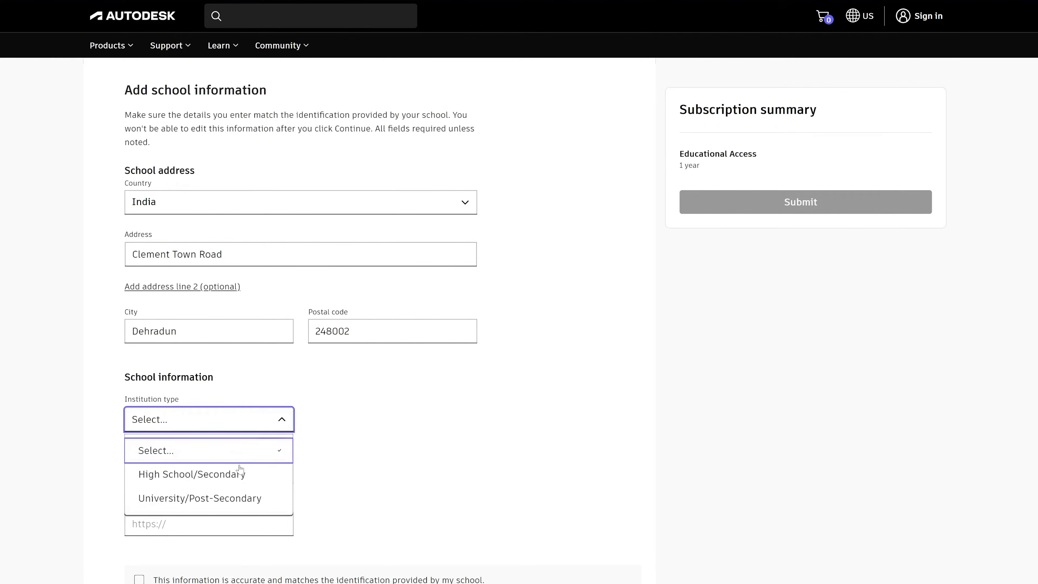
left_click(200, 498)
left_click(210, 474)
type("Gra")
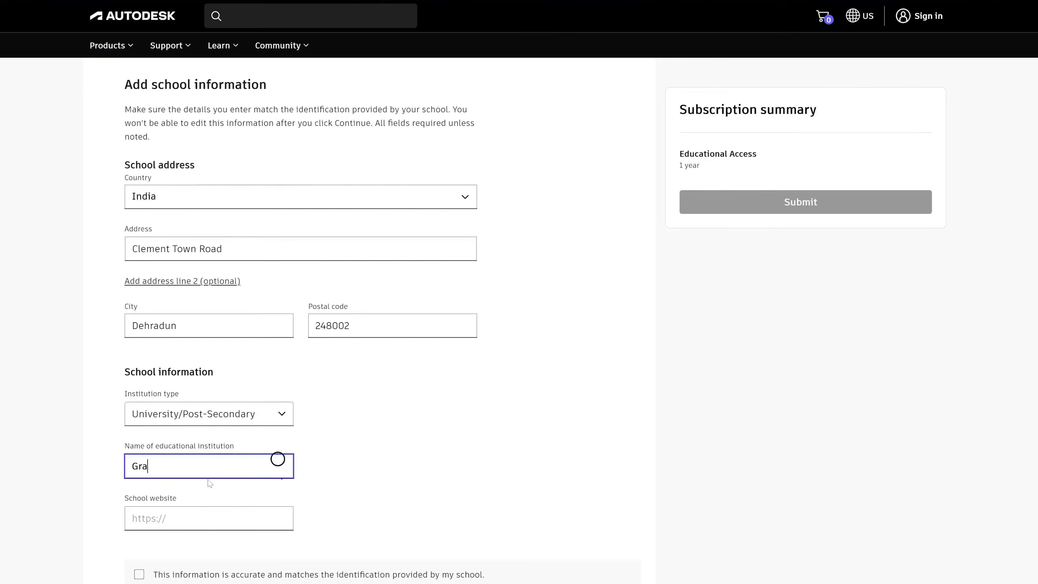
type("phi")
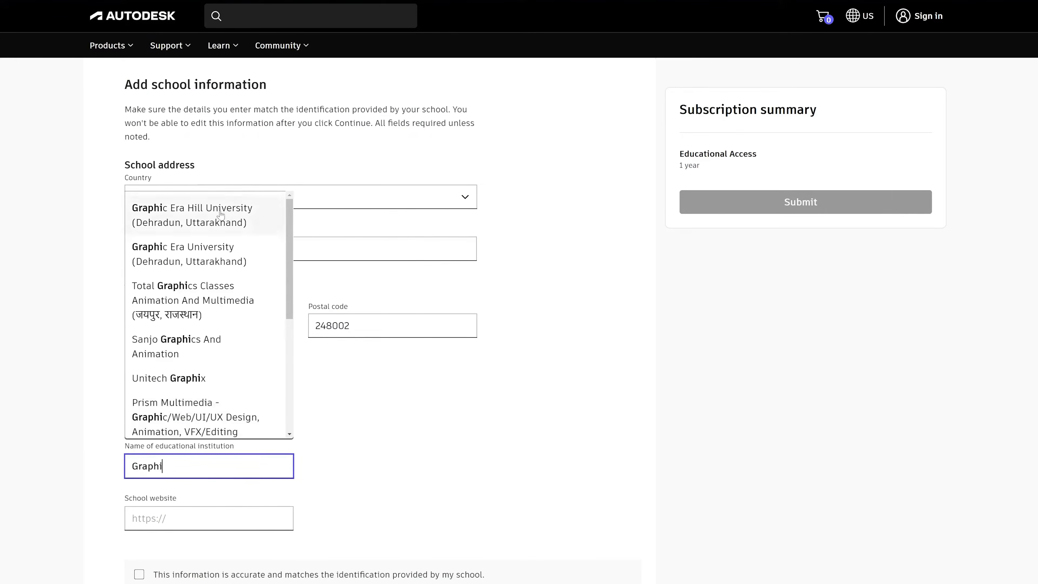
left_click(220, 213)
Step: Enter the school's website, confirm that the school information is accurate and continue
key("Tab")
type("p")
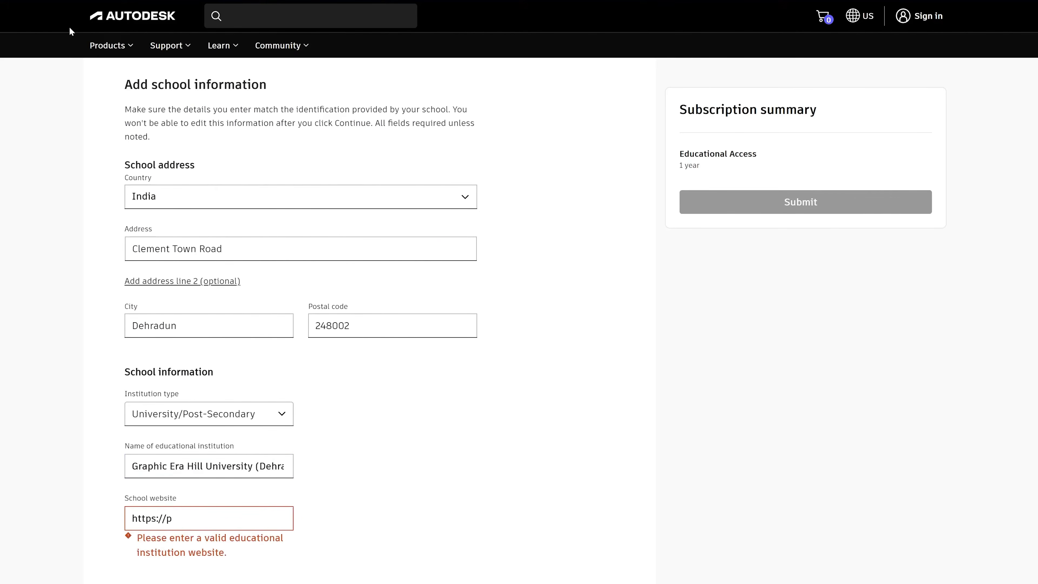
type("eu.ac.in")
scroll(286, 327, "down", 5)
left_click(139, 379)
left_click(155, 442)
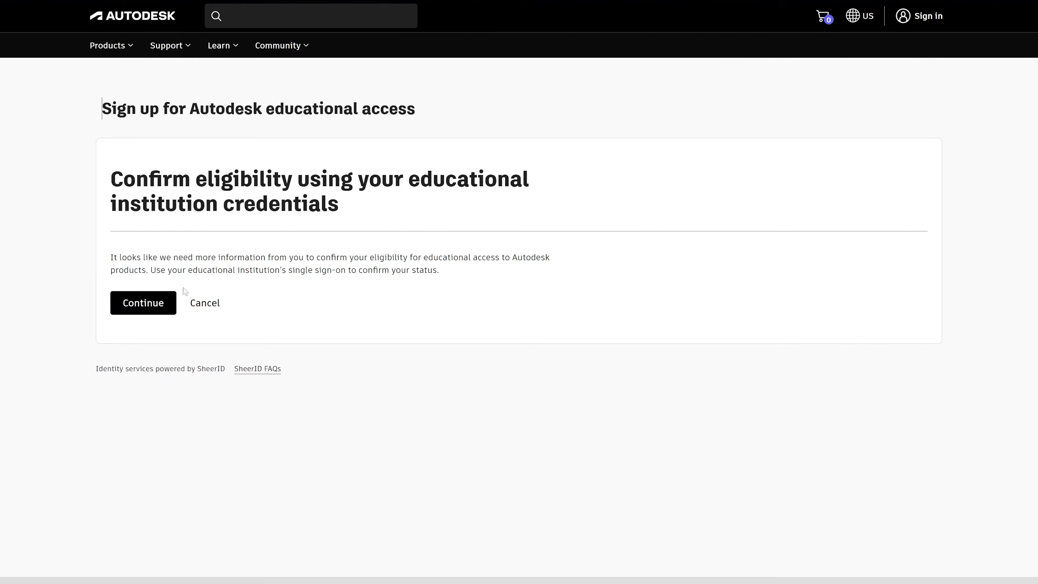
Step: Continue to confirm educational eligibility with the institution's sign-on credentials
left_click_drag(162, 180, 419, 183)
left_click(404, 202)
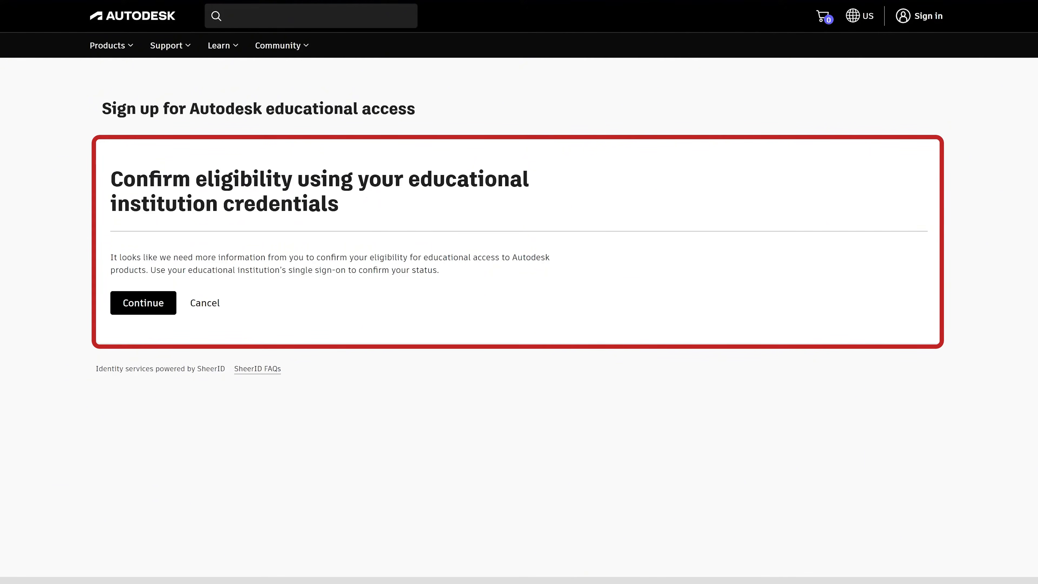
left_click(142, 296)
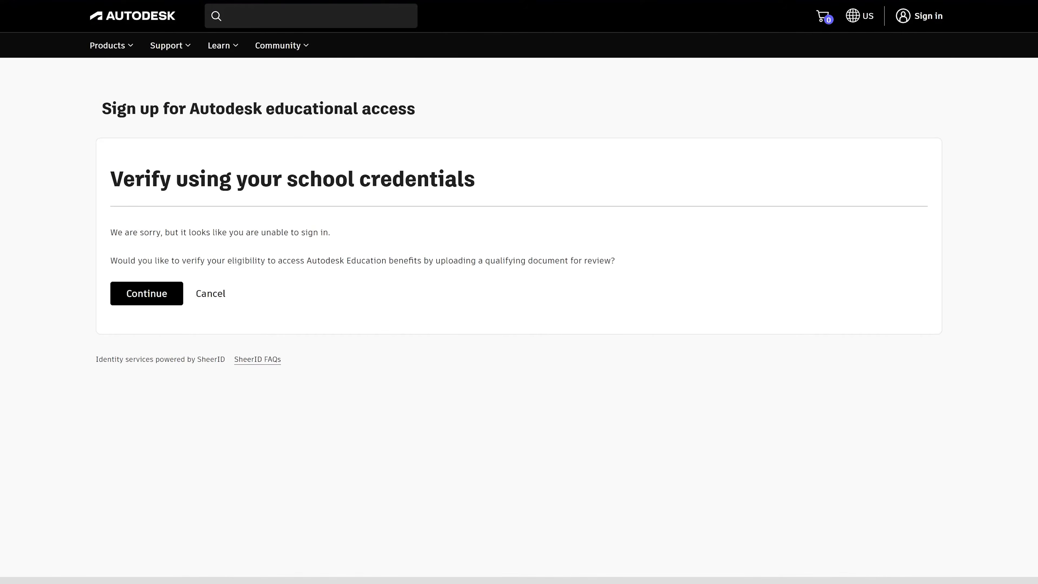
Step: Sign in to the Autodesk account with its e-mail address and password
left_click(920, 23)
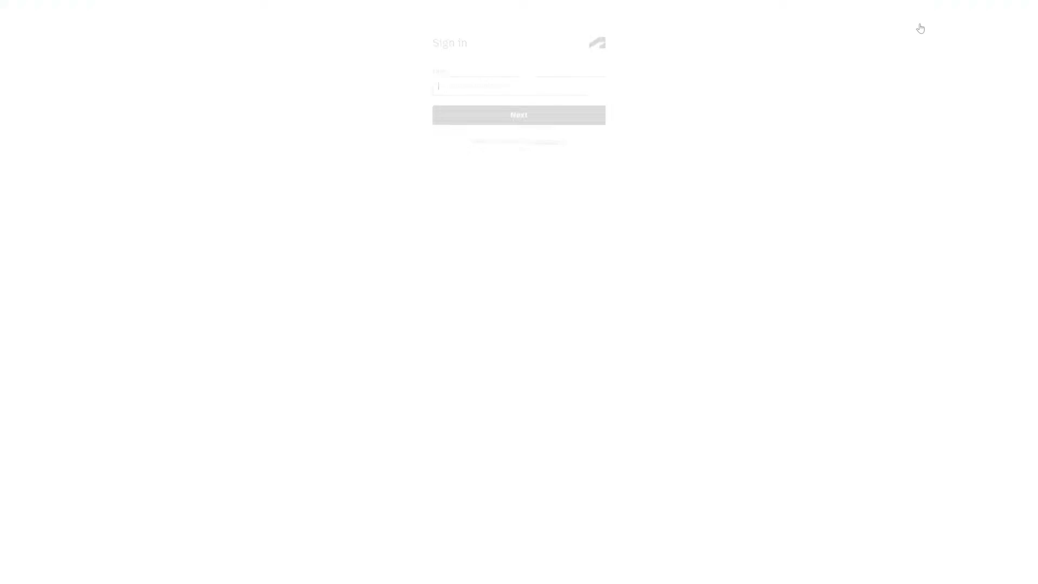
type("a")
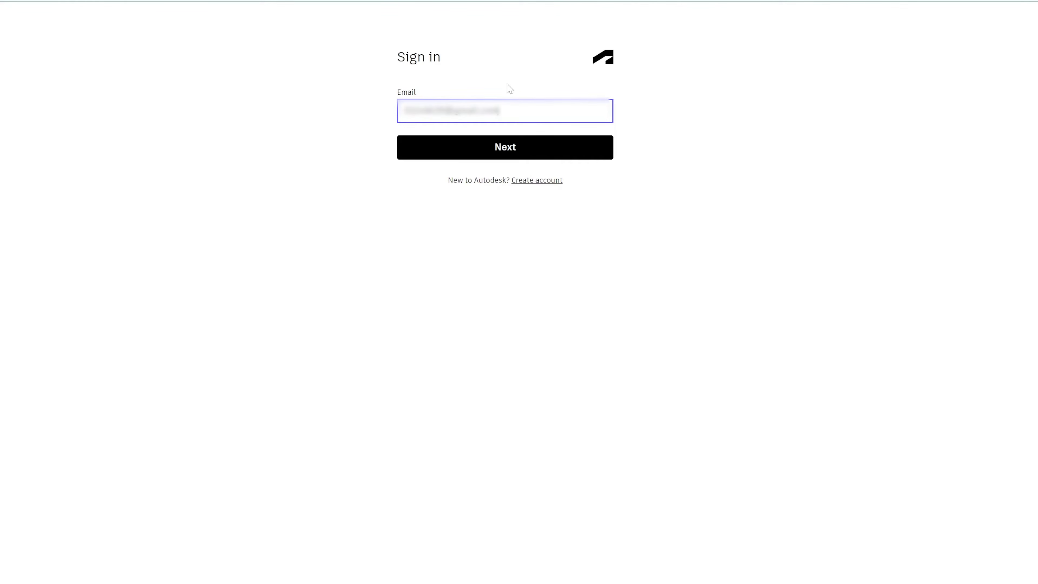
key("BackSpace")
key("BackSpace")
key("BackSpace")
key("BackSpace")
key("BackSpace")
key("BackSpace")
key("Return")
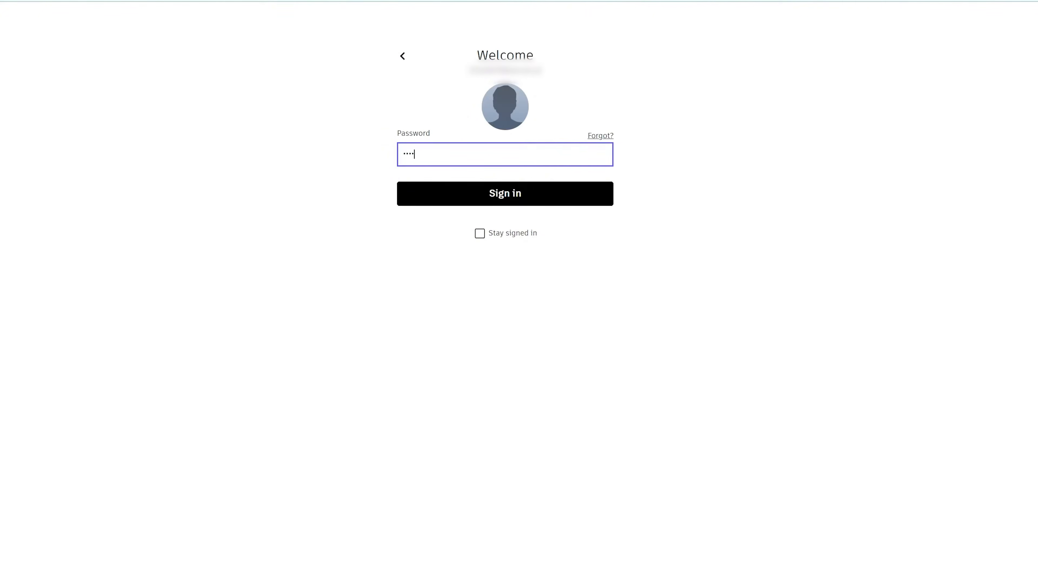
key("Return")
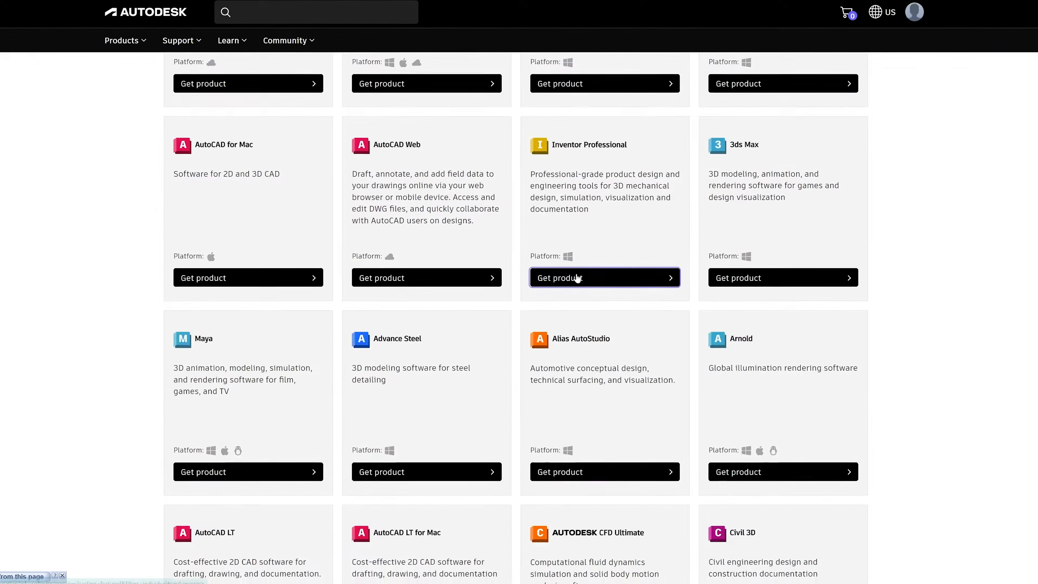
Step: Look through the individual educational products and their supported platforms
scroll(577, 278, "up", 8)
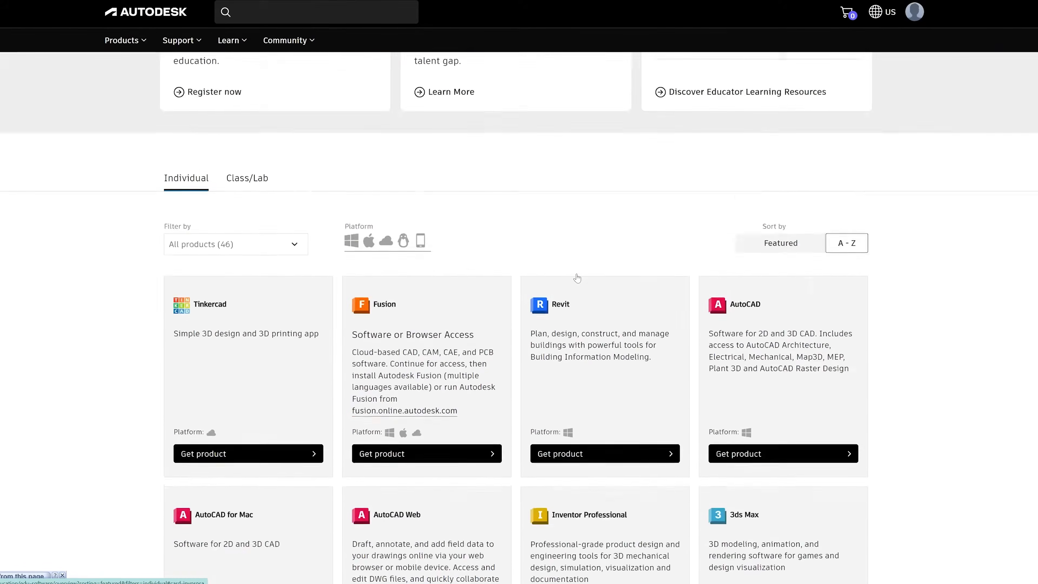
scroll(569, 232, "down", 4)
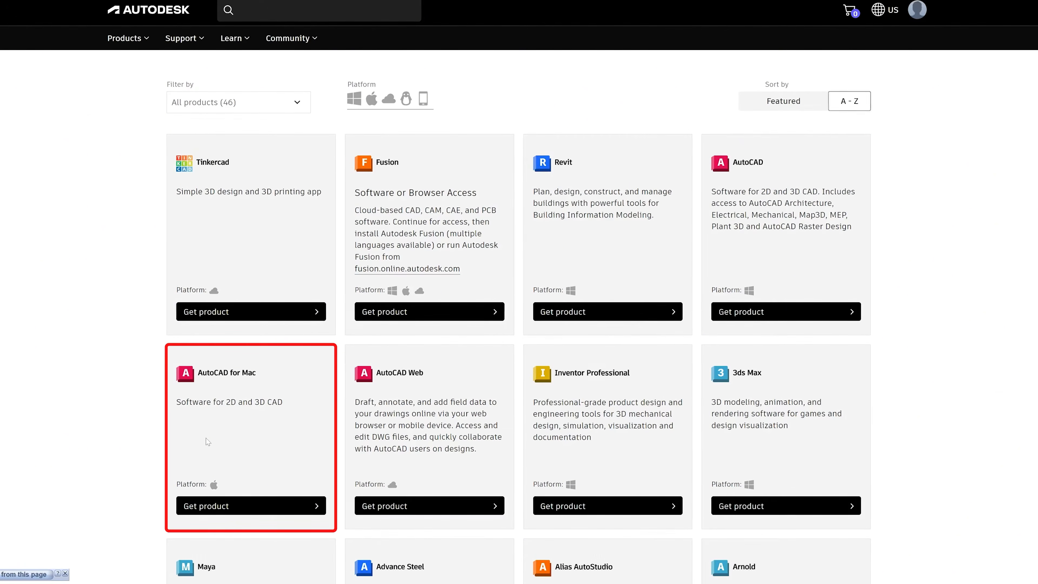
scroll(206, 443, "down", 3)
scroll(579, 232, "down", 2)
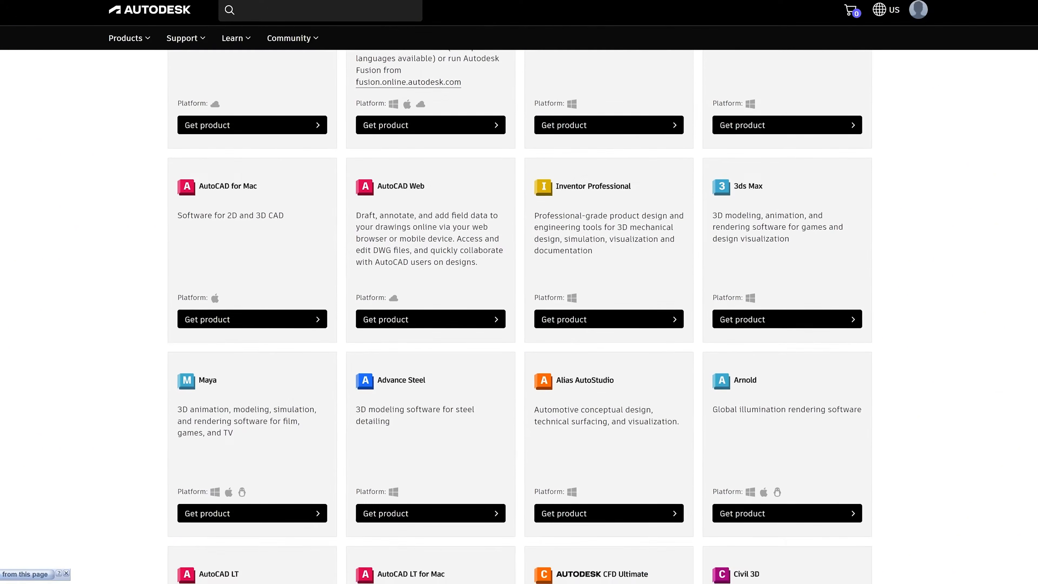
scroll(580, 232, "down", 3)
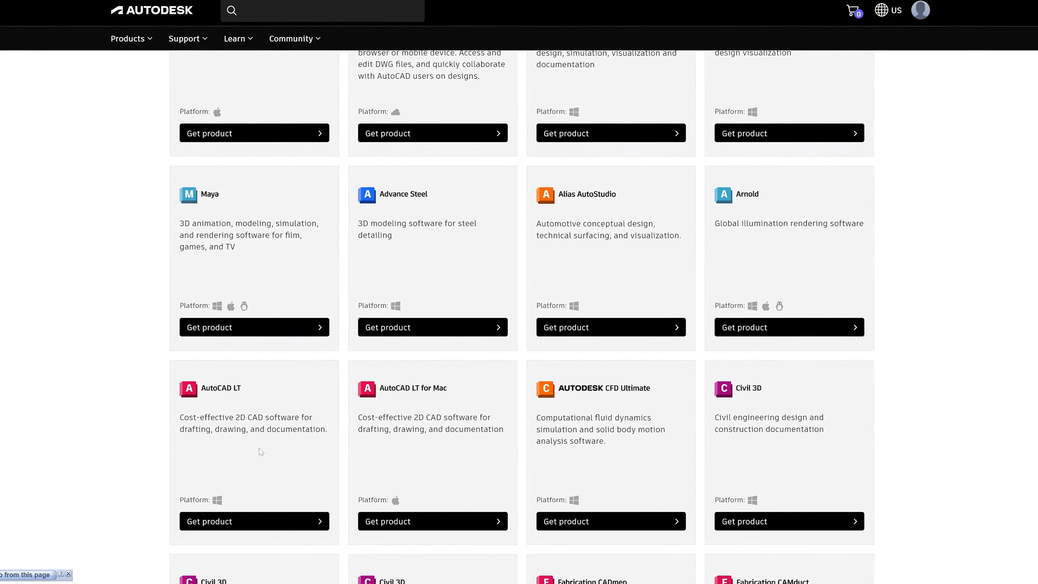
scroll(260, 449, "down", 7)
scroll(269, 438, "up", 3)
scroll(269, 439, "up", 15)
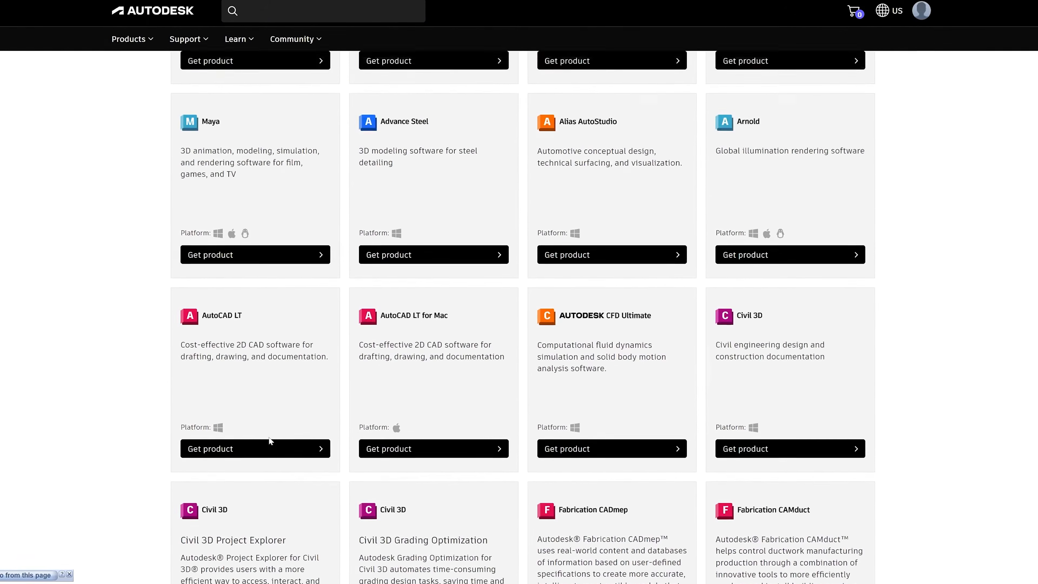
scroll(269, 441, "up", 1)
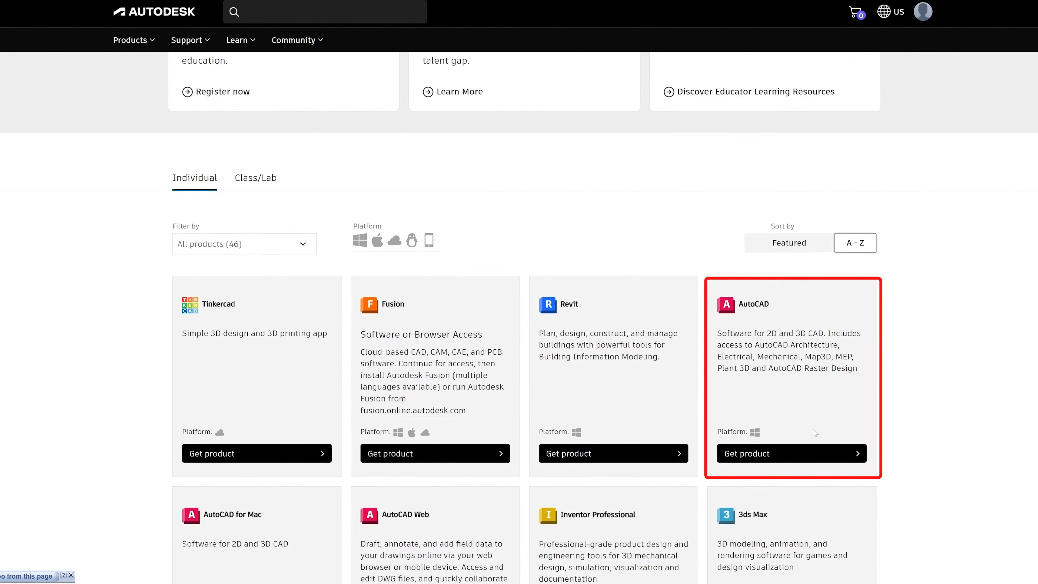
Step: Get the AutoCAD product for Windows and choose version 2025 in English
left_click(771, 454)
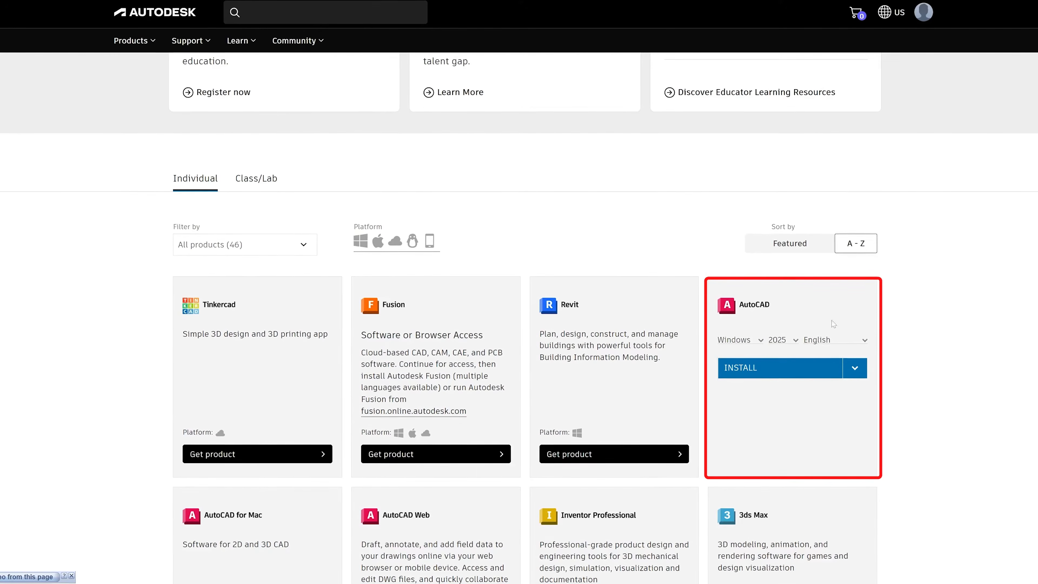
left_click(787, 346)
left_click(783, 360)
Step: Request the AutoCAD installation, accept the Autodesk Terms of Use and start downloading the installer
left_click(800, 369)
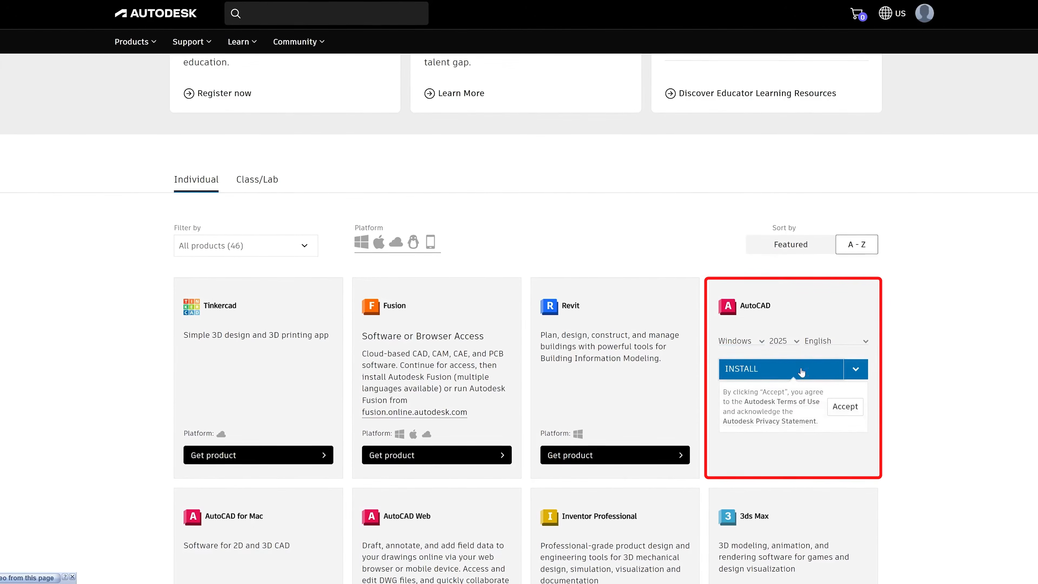
left_click(849, 407)
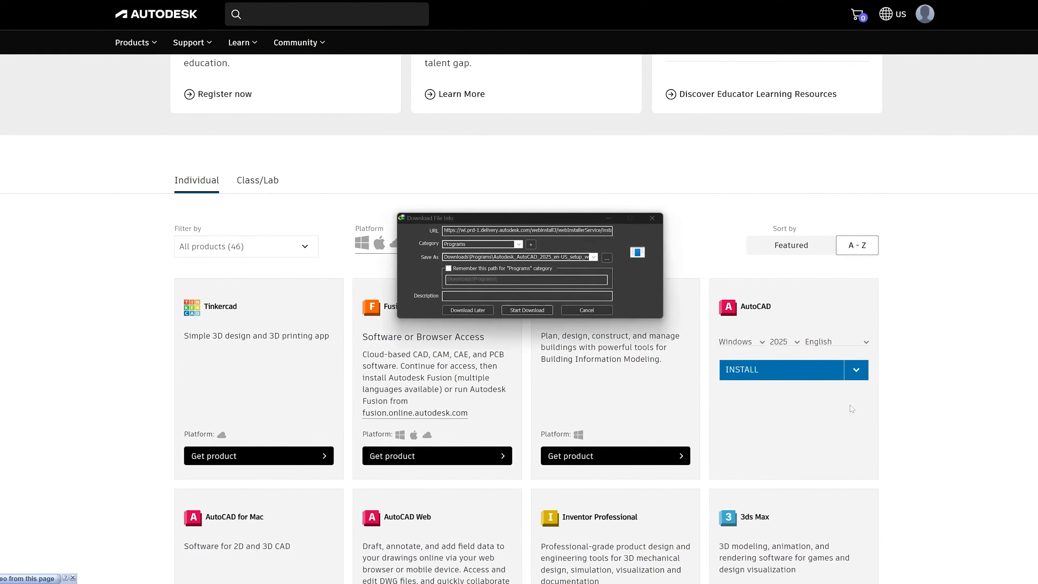
left_click(525, 307)
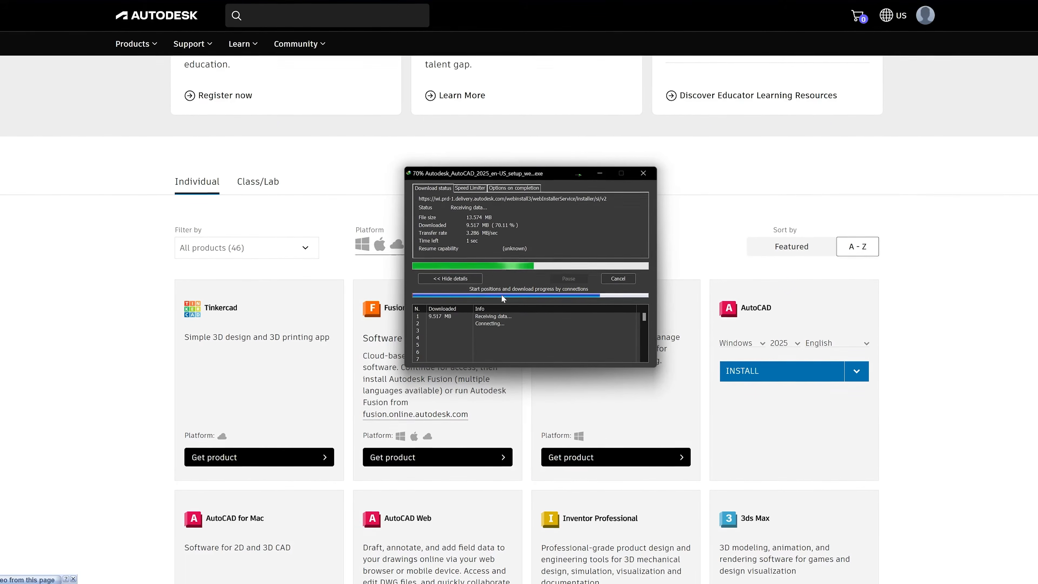
Step: Run the downloaded AutoCAD 2025 installer and keep C:\Program Files\Autodesk as the install location
left_click(448, 302)
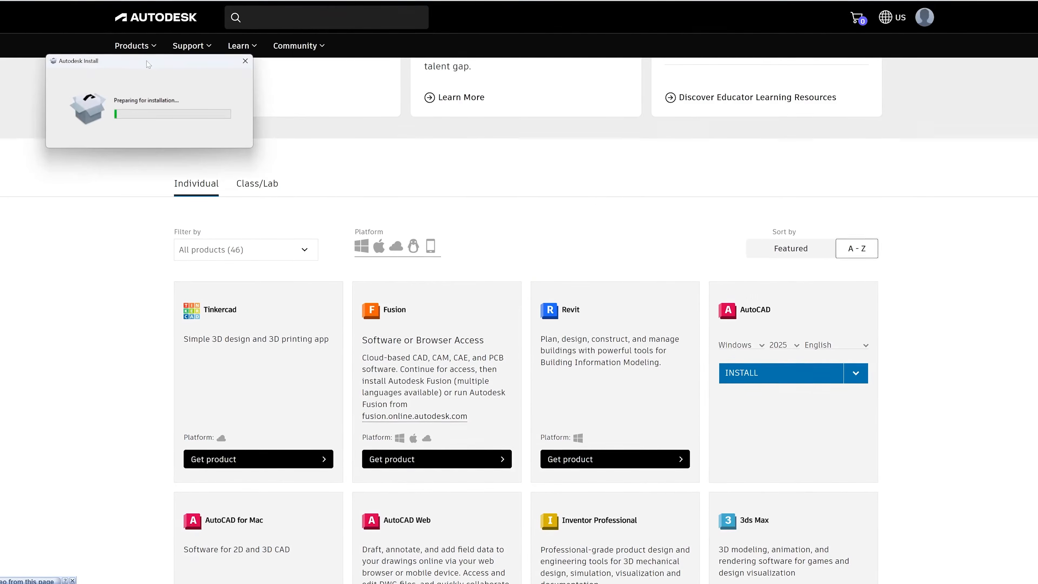
left_click_drag(149, 61, 486, 164)
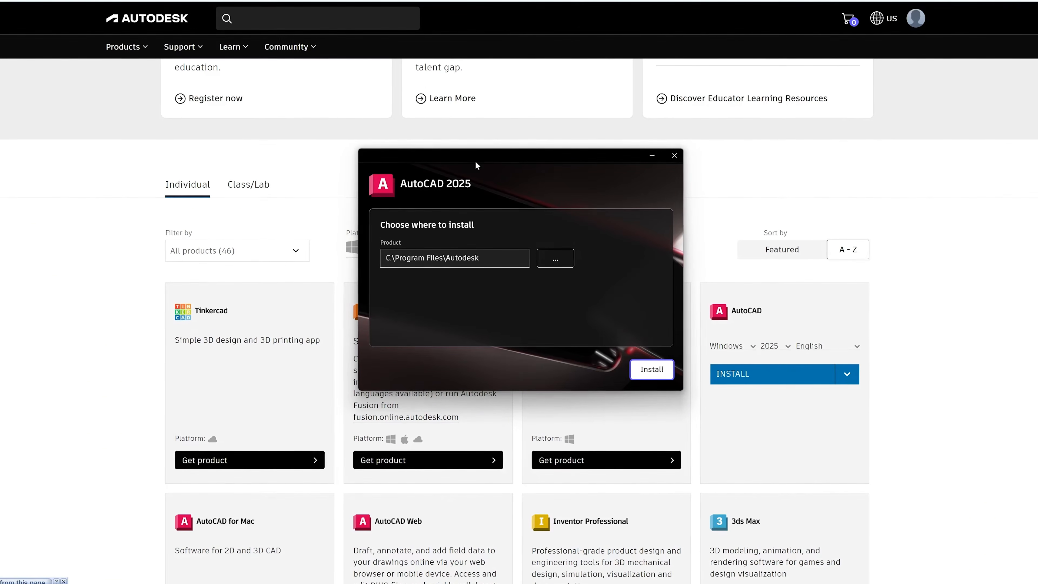
left_click(555, 258)
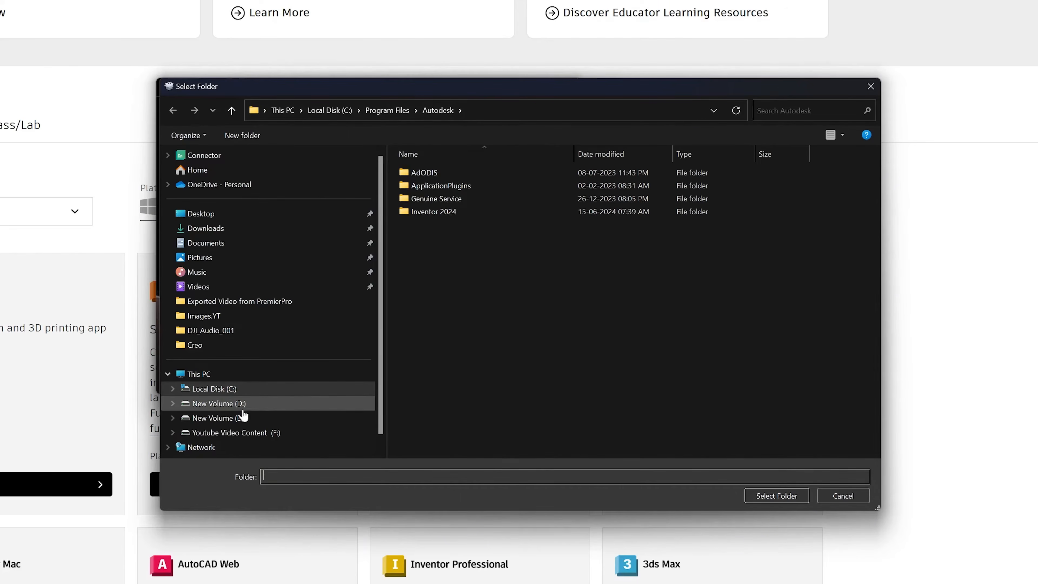
left_click(860, 501)
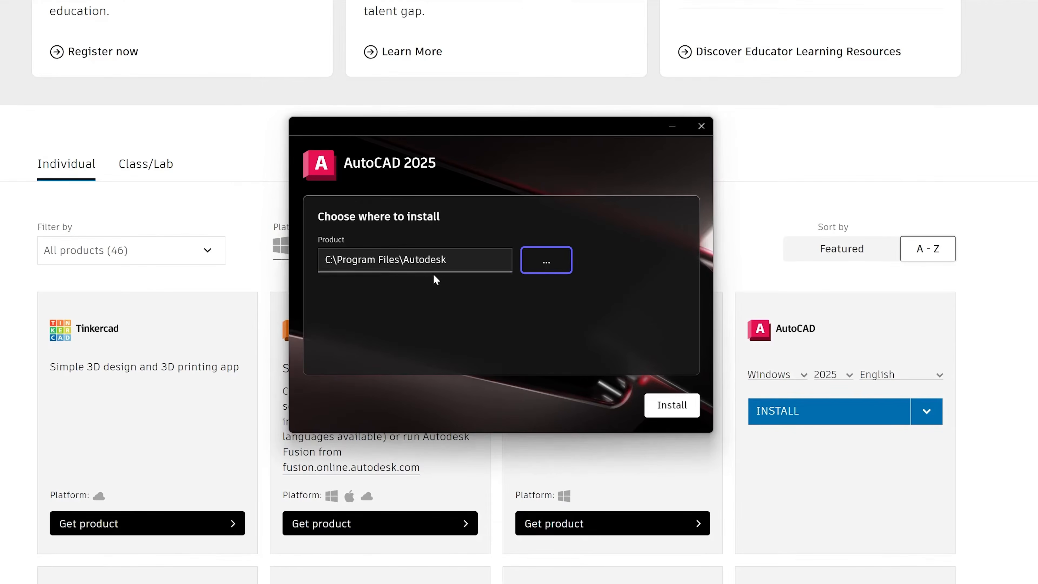
Step: Install AutoCAD 2025, postpone the computer restart and finish the installer
left_click(530, 368)
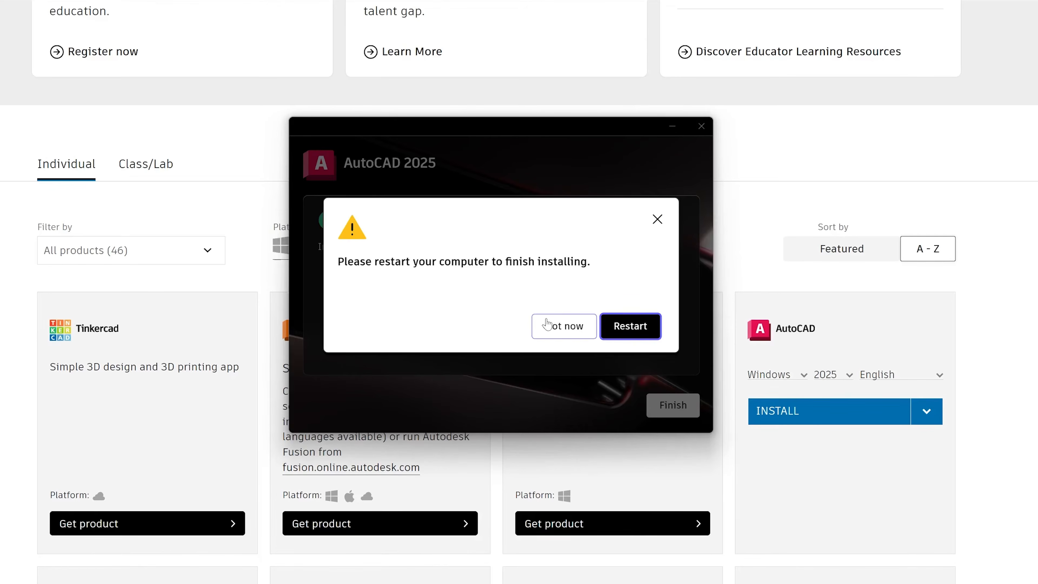
left_click(544, 336)
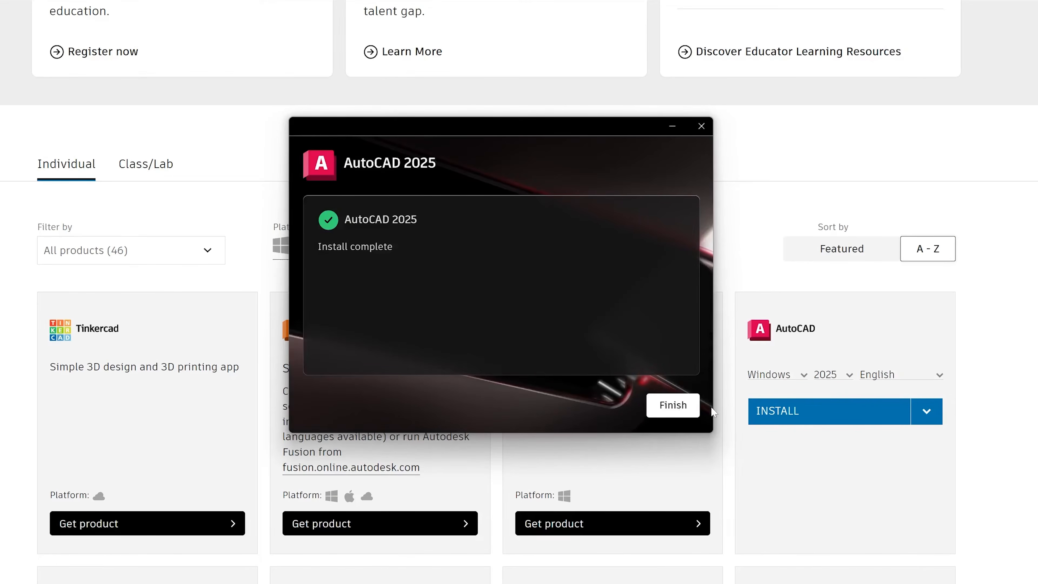
left_click(673, 406)
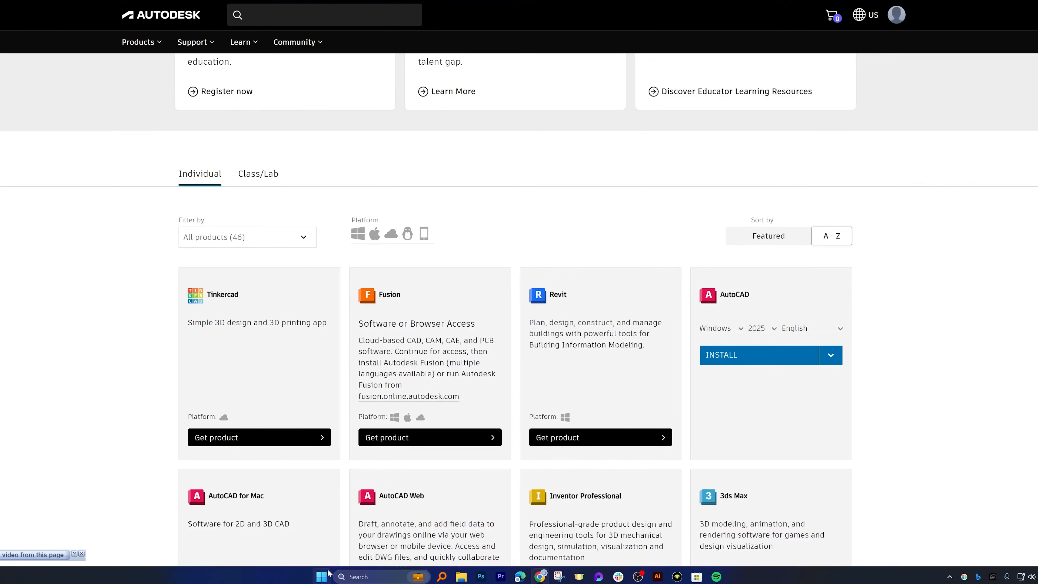
Step: Search Windows for autocad and pin AutoCAD 2025 - English to the taskbar
left_click(325, 576)
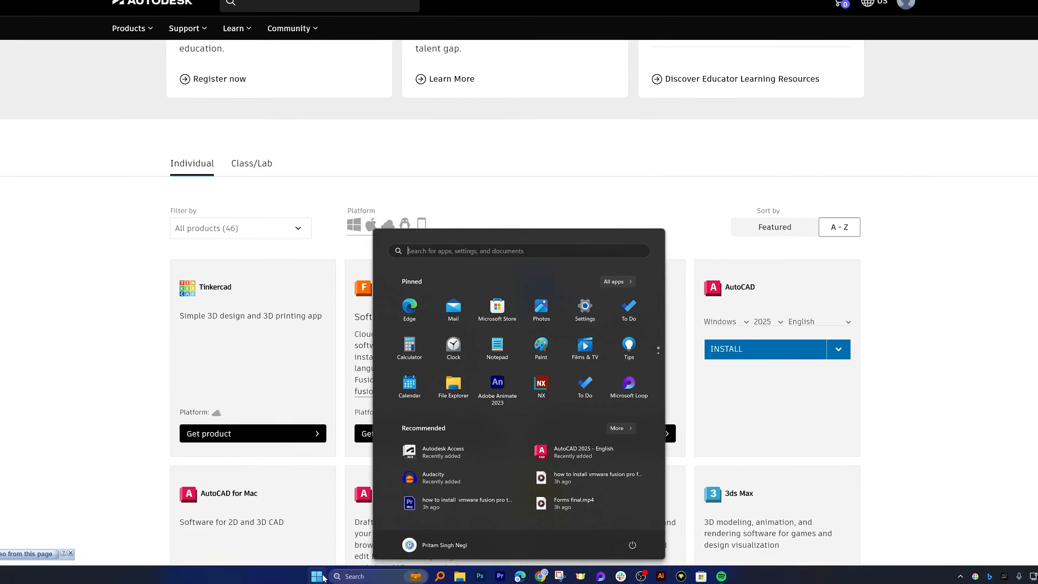
type("au")
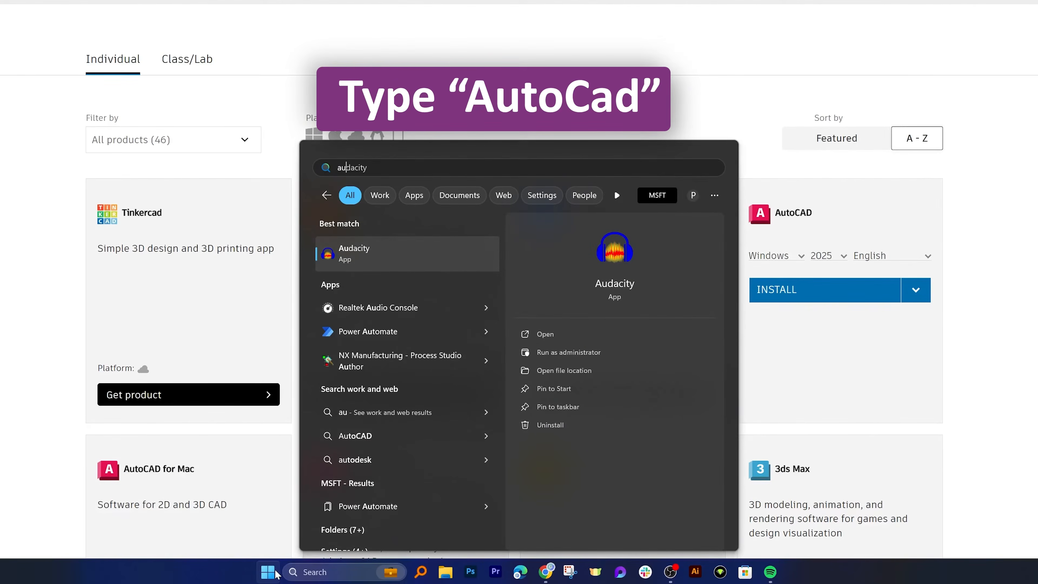
type("tocad")
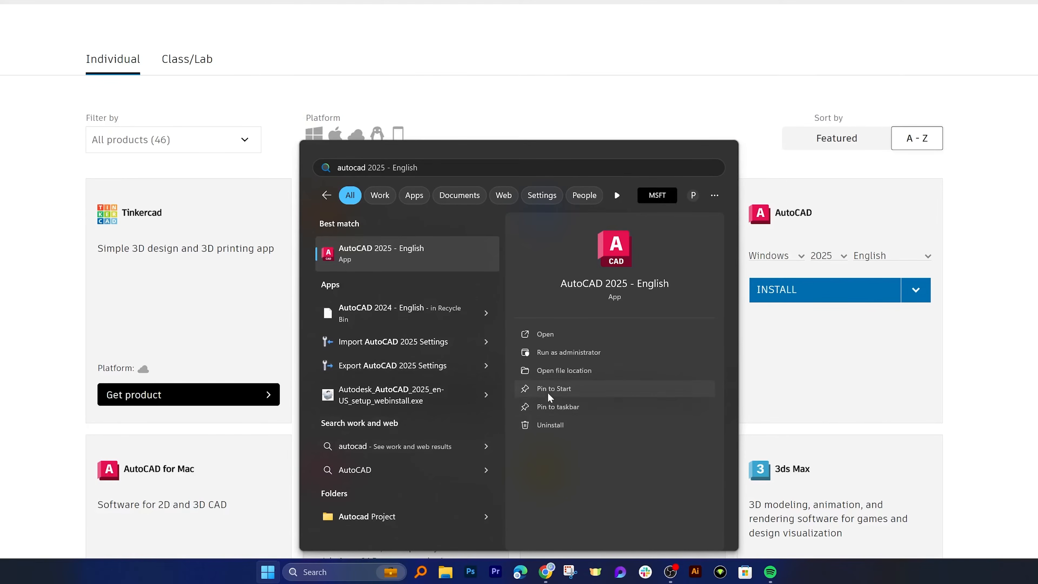
left_click(568, 407)
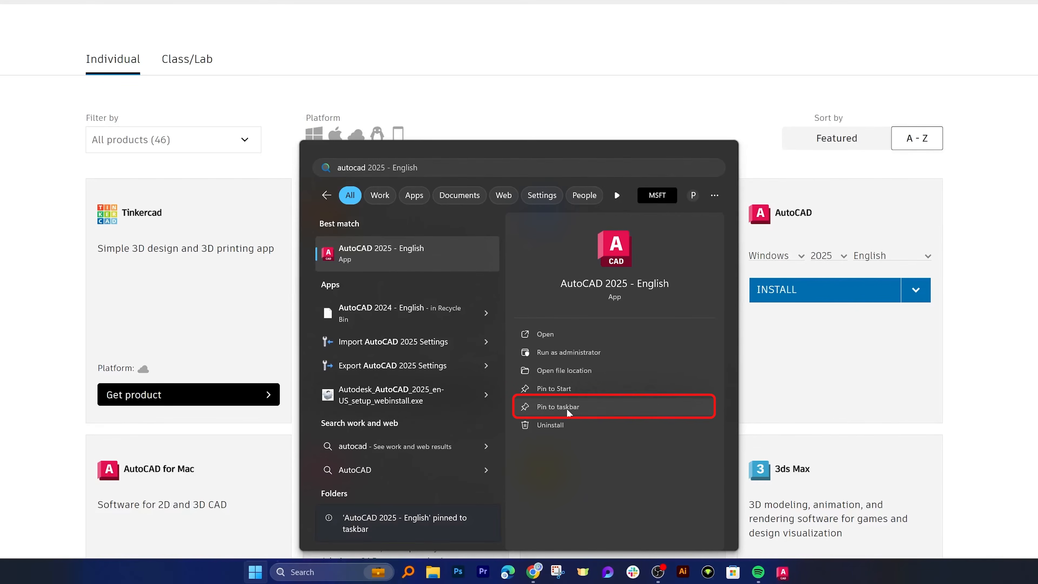
key("Escape")
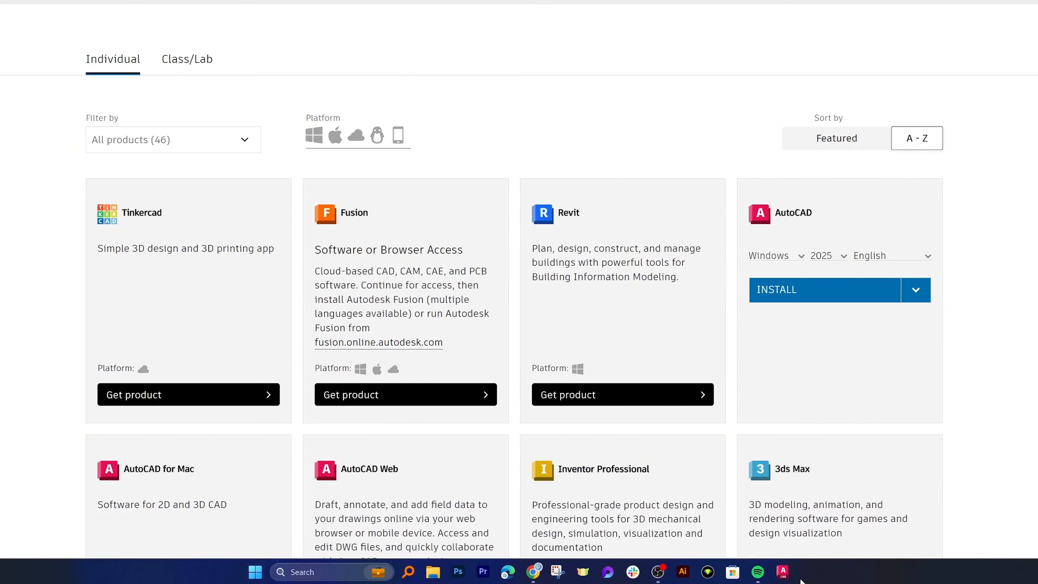
Step: Launch AutoCAD 2025 and set DWG files to be always reassociated with AutoCAD
left_click(792, 571)
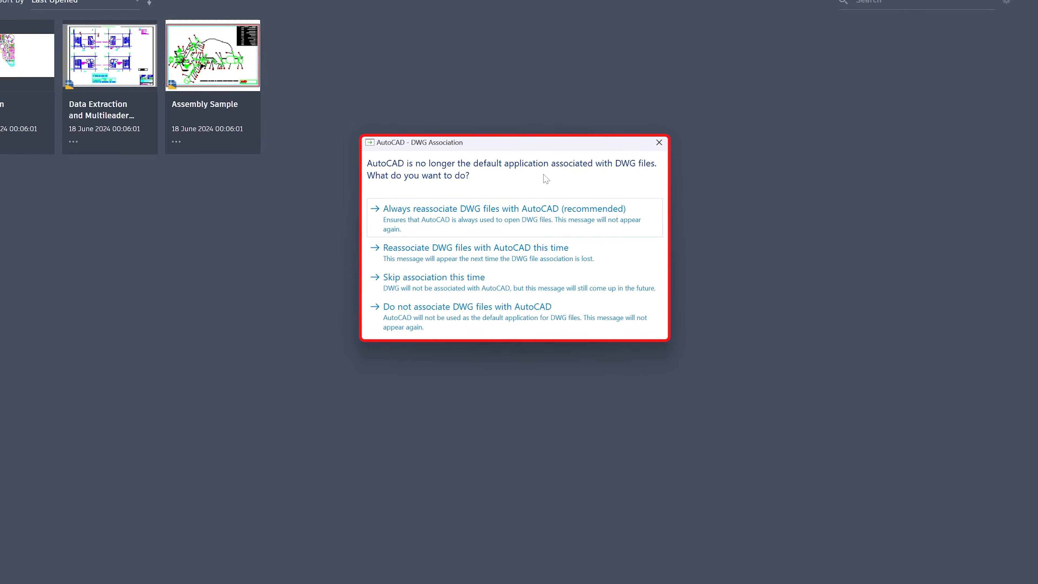
left_click(454, 221)
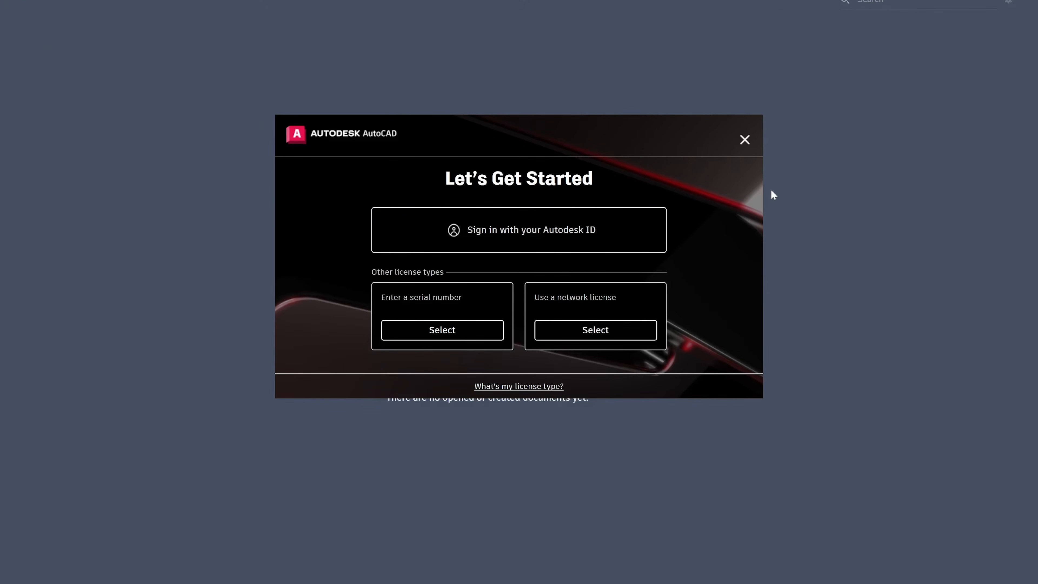
Step: Sign in to AutoCAD with the Autodesk ID, entering the account e-mail and password, and return to the product
left_click(568, 232)
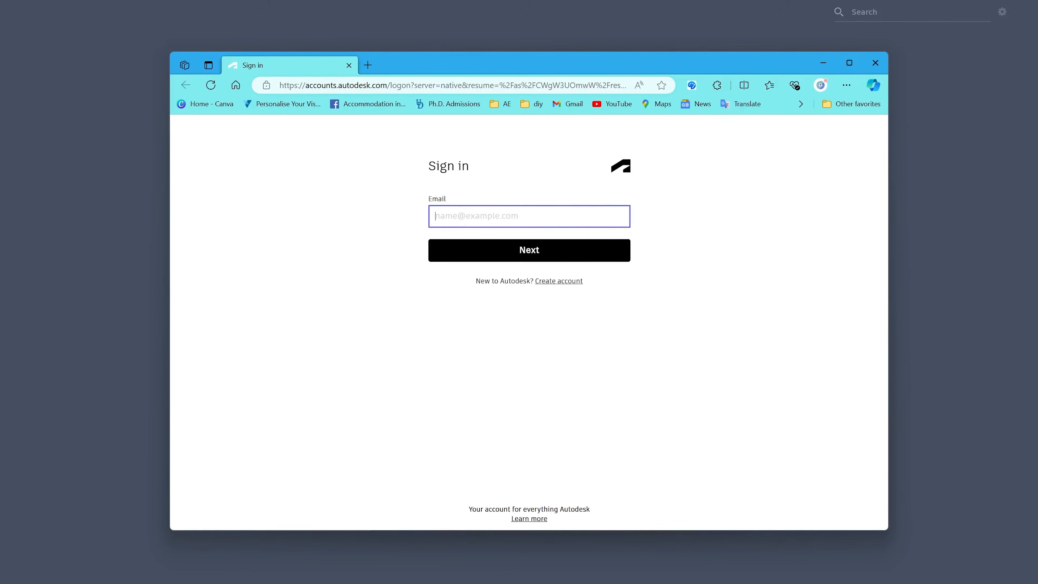
left_click(464, 220)
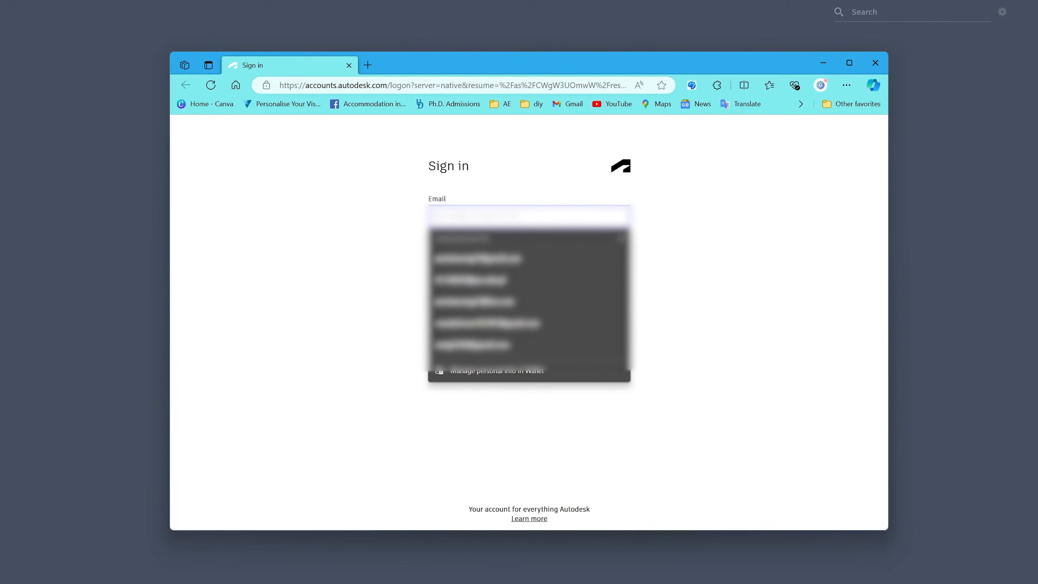
left_click(457, 285)
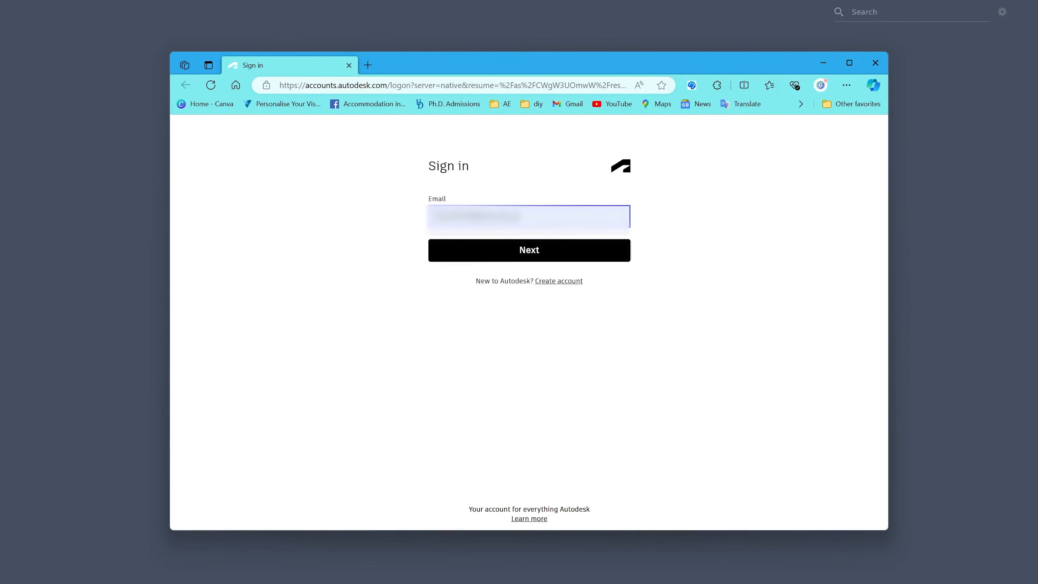
left_click(484, 258)
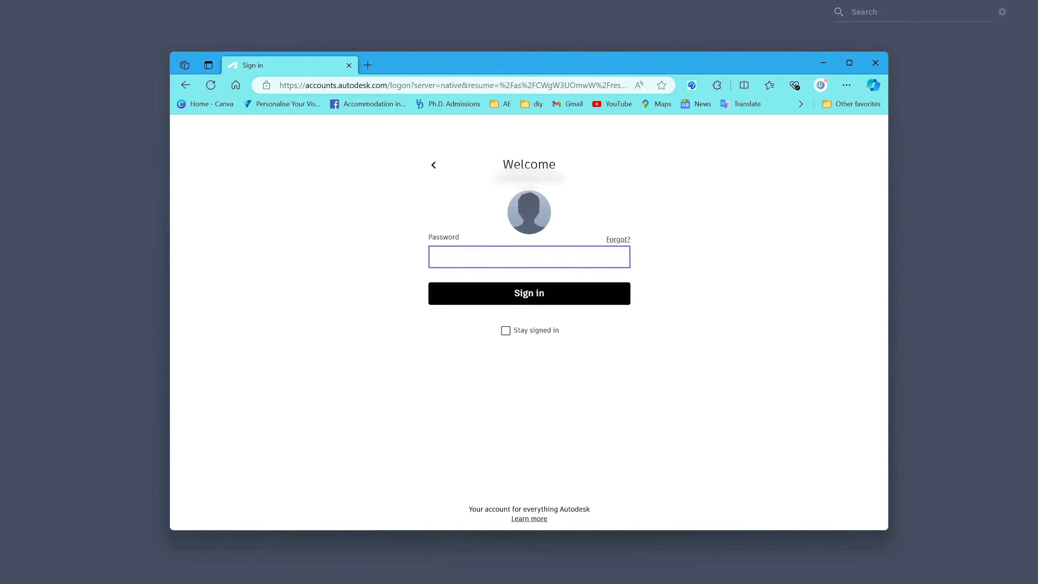
type("••")
left_click(560, 294)
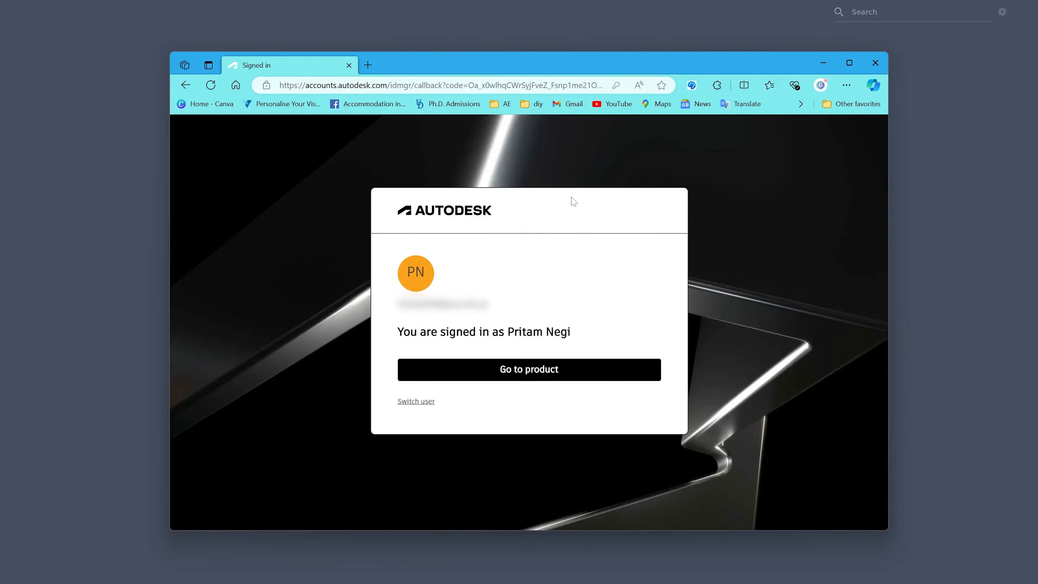
left_click(553, 369)
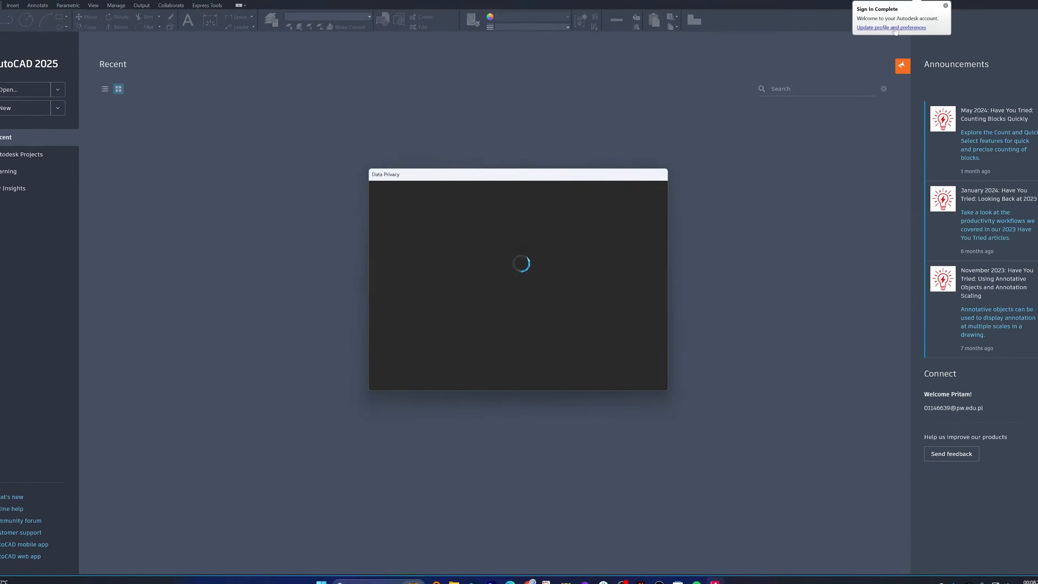
left_click(928, 19)
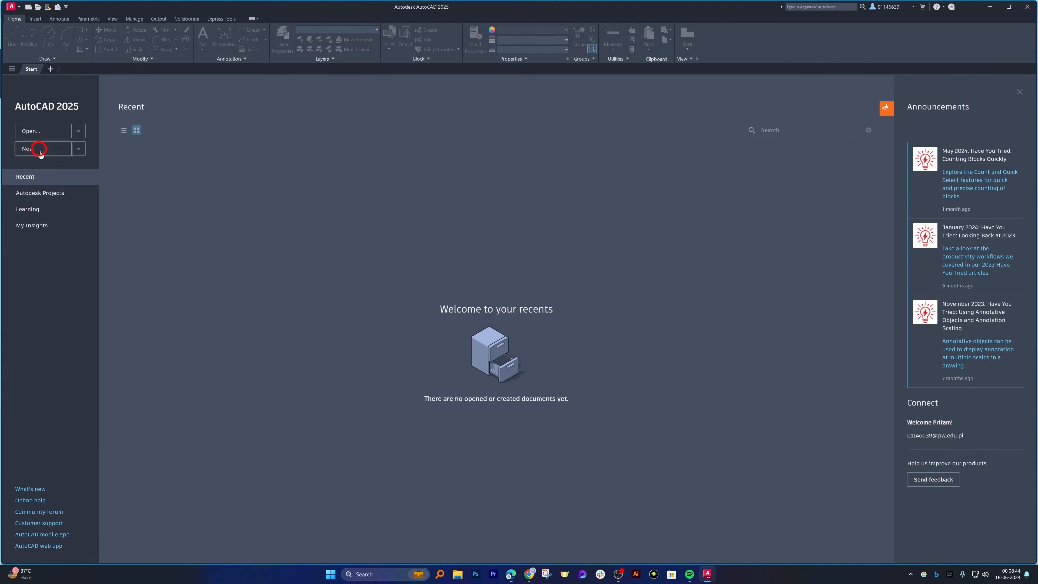
Step: Create a new drawing and draw a closed four-sided outline with the Line command
left_click(40, 149)
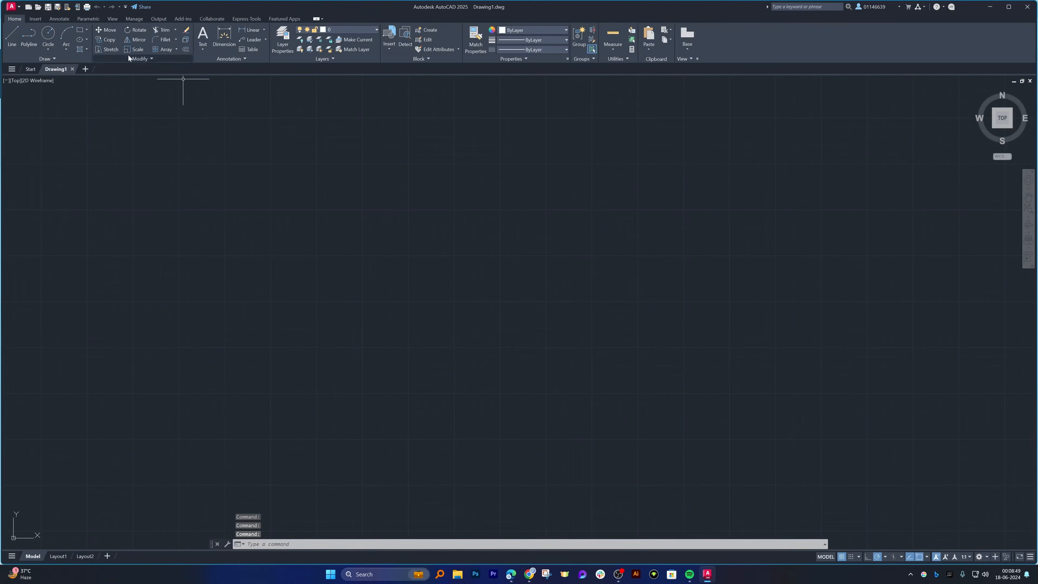
left_click(12, 37)
left_click(285, 167)
left_click(254, 352)
left_click(499, 408)
left_click(605, 256)
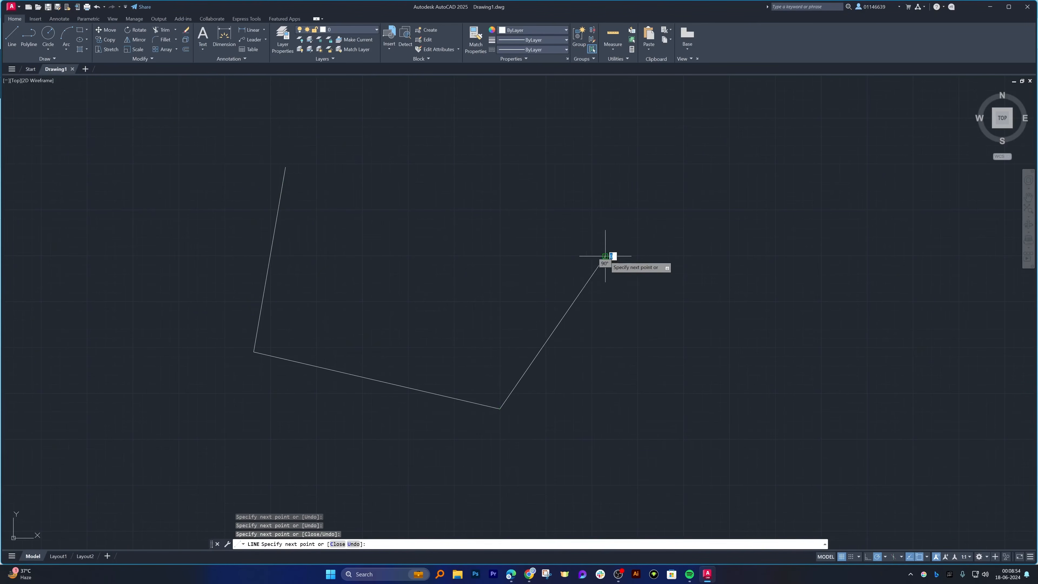
left_click(285, 167)
right_click(389, 114)
left_click(404, 119)
Step: Inspect the four-sided outline up close and orbit around it slightly with the 3DORBIT command
scroll(383, 226, "down", 4)
scroll(382, 232, "up", 6)
mouse_move(382, 234)
left_mouse_down()
mouse_move(412, 243)
mouse_move(434, 215)
left_mouse_up()
type("3")
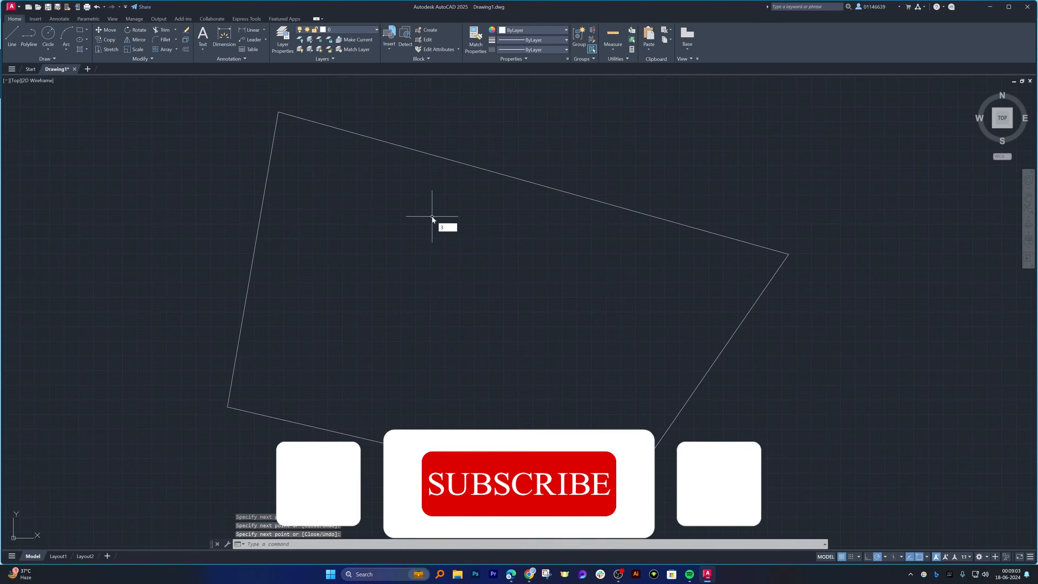
type("\\\\")
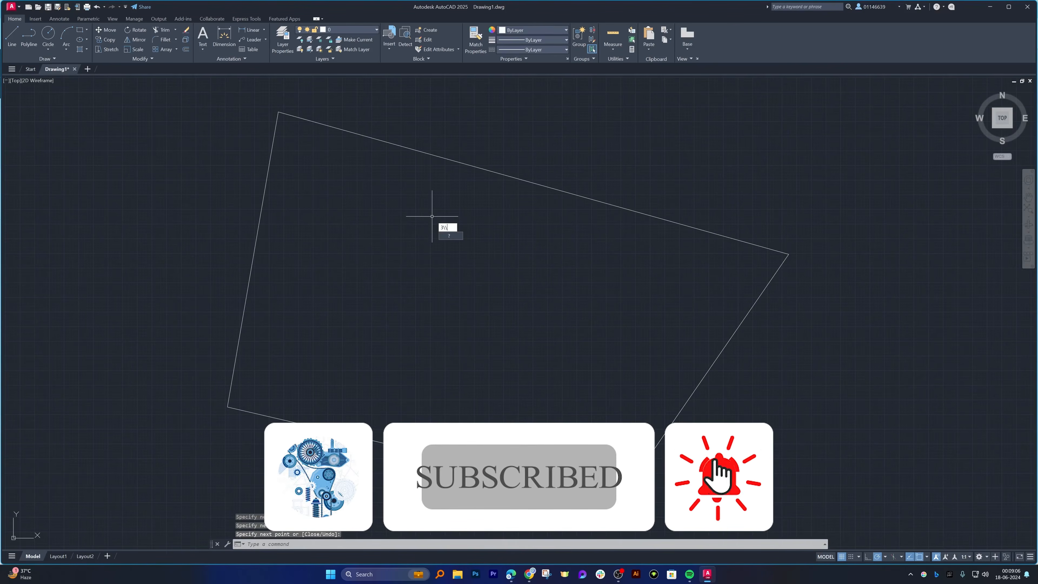
type("ORBIT")
key("Return")
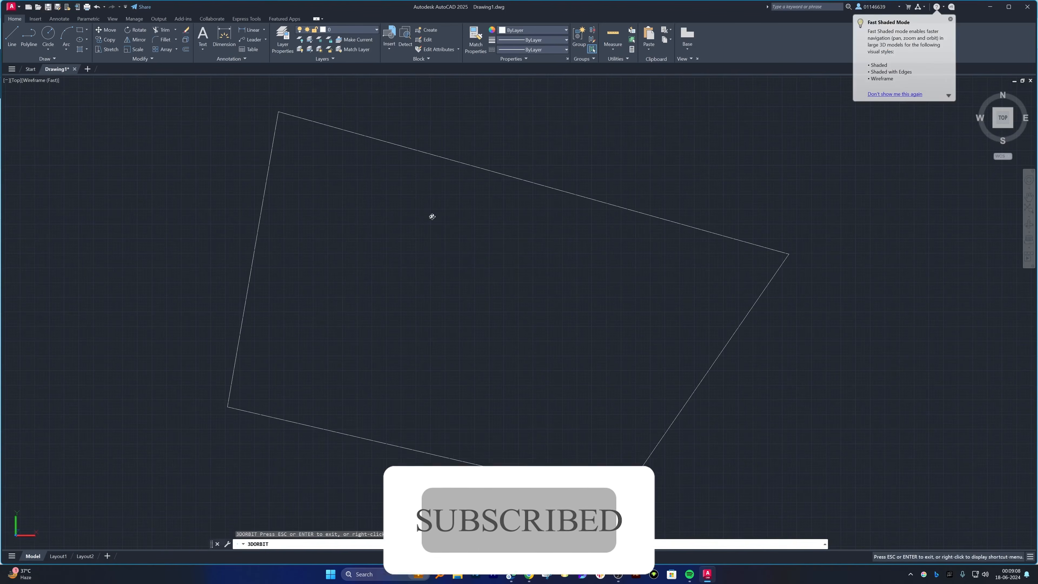
left_click_drag(432, 216, 452, 440)
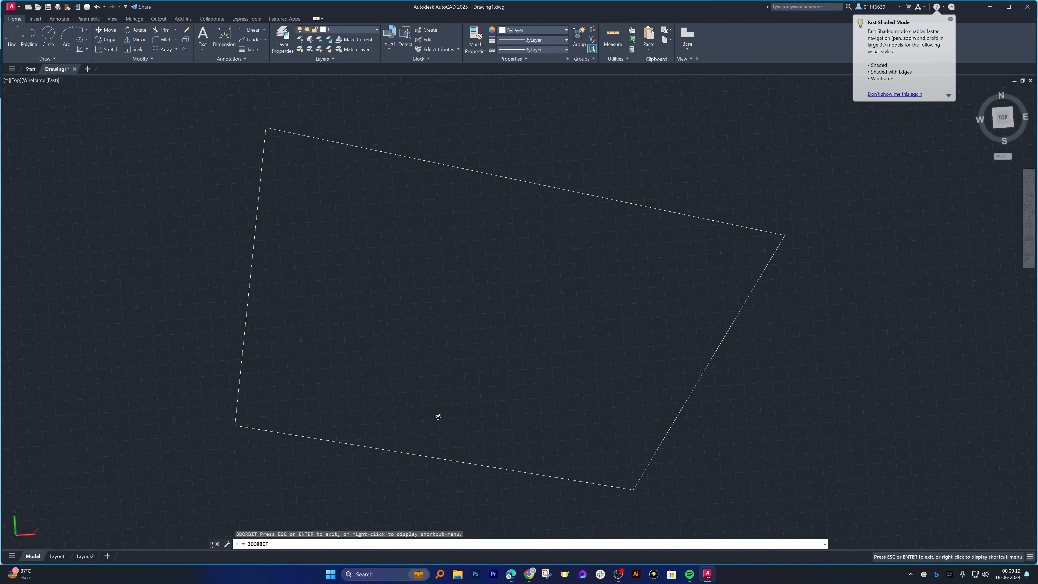